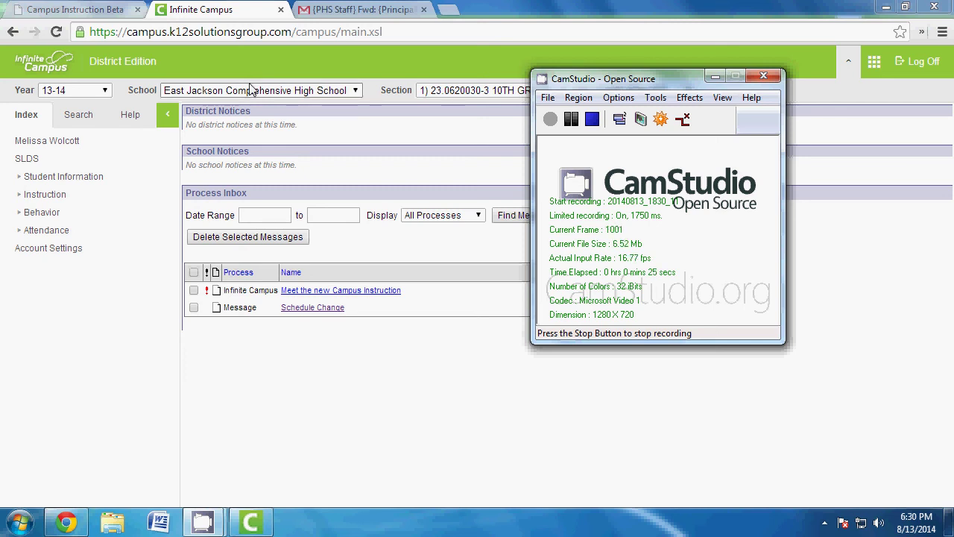
Switch to Chrome and compare the Campus Instruction Beta grade book with the Infinite Campus District Edition home page
click(66, 522)
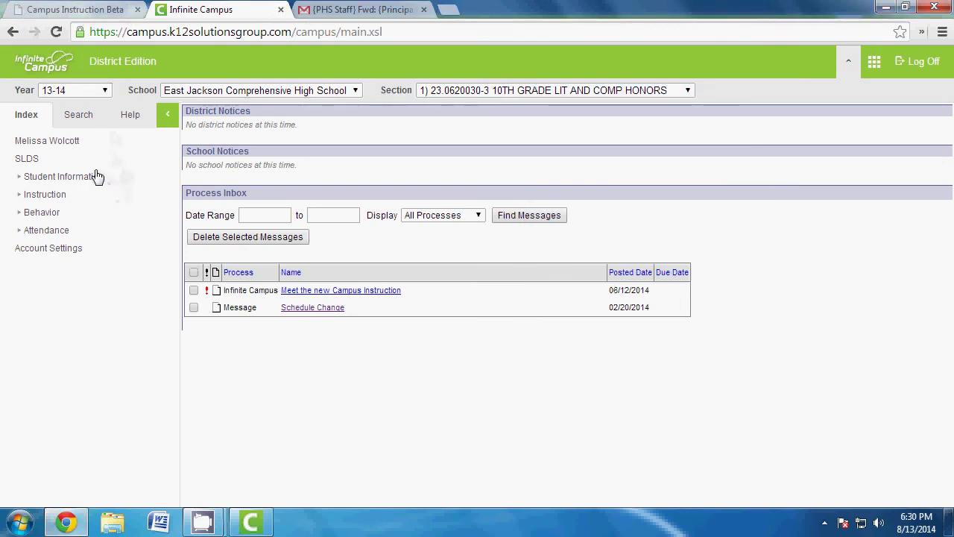
click(107, 8)
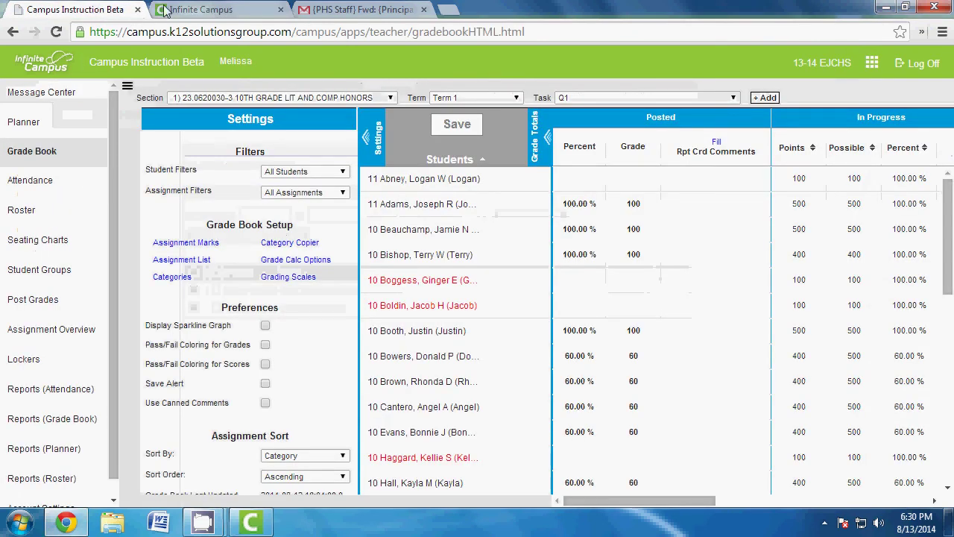
click(197, 10)
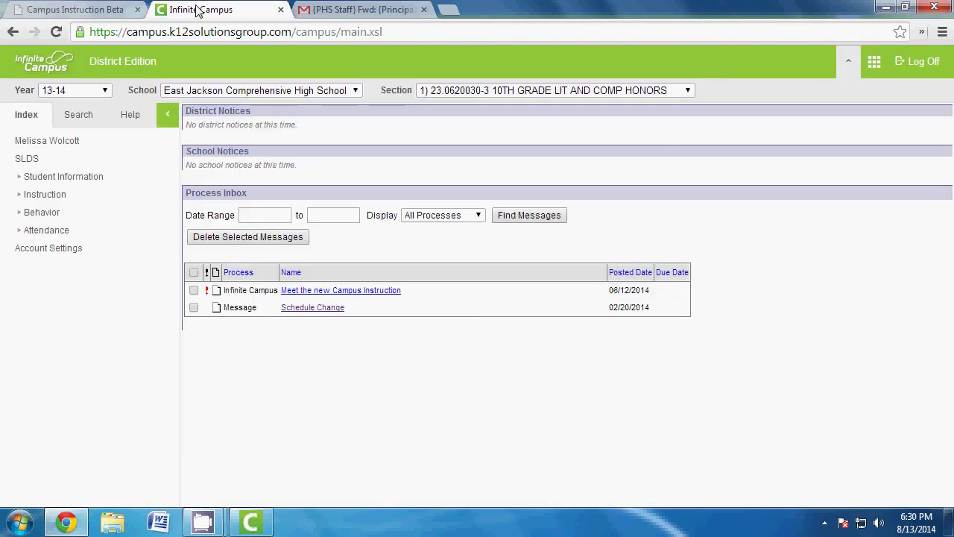
Switch to the Pickens High School Infinite Campus window, examine what Instruction contains, and show the available Campus applications
click(250, 522)
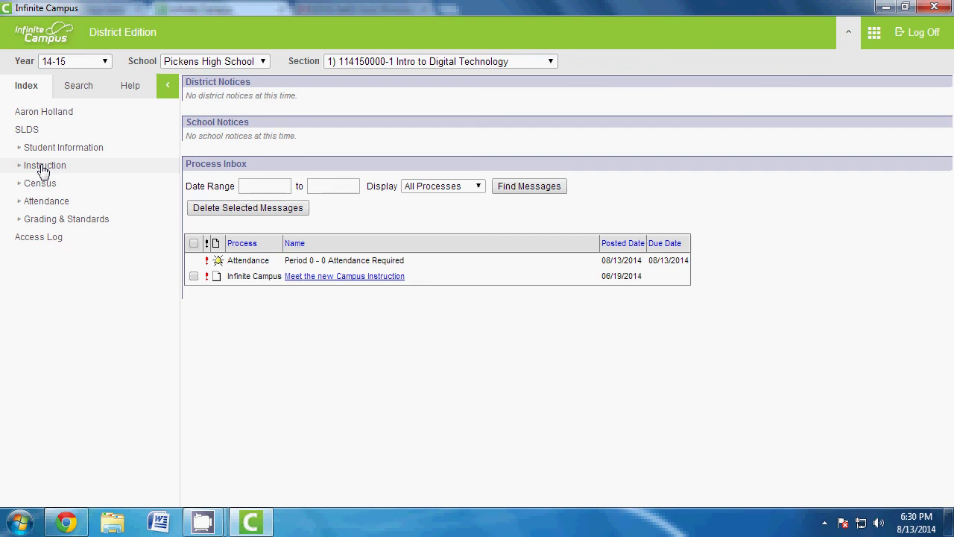
click(43, 167)
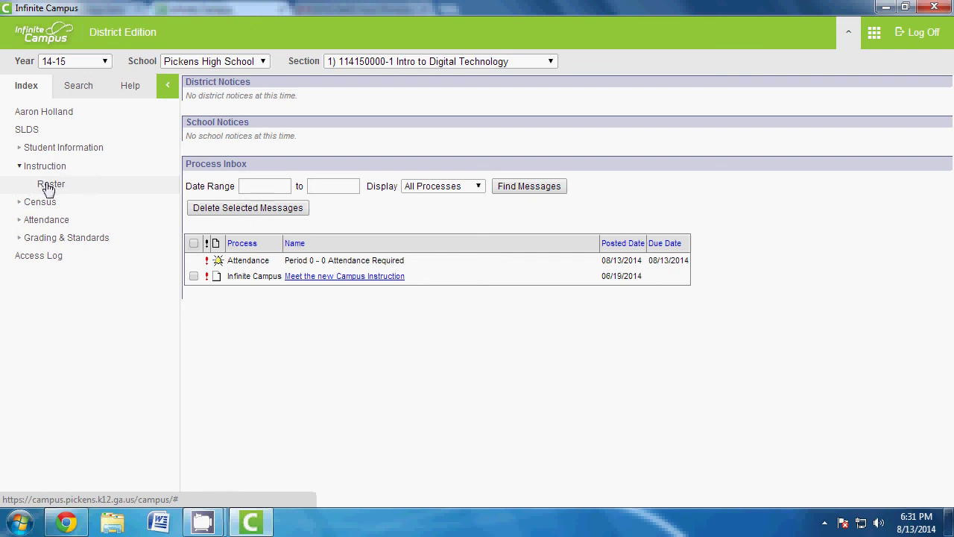
click(873, 34)
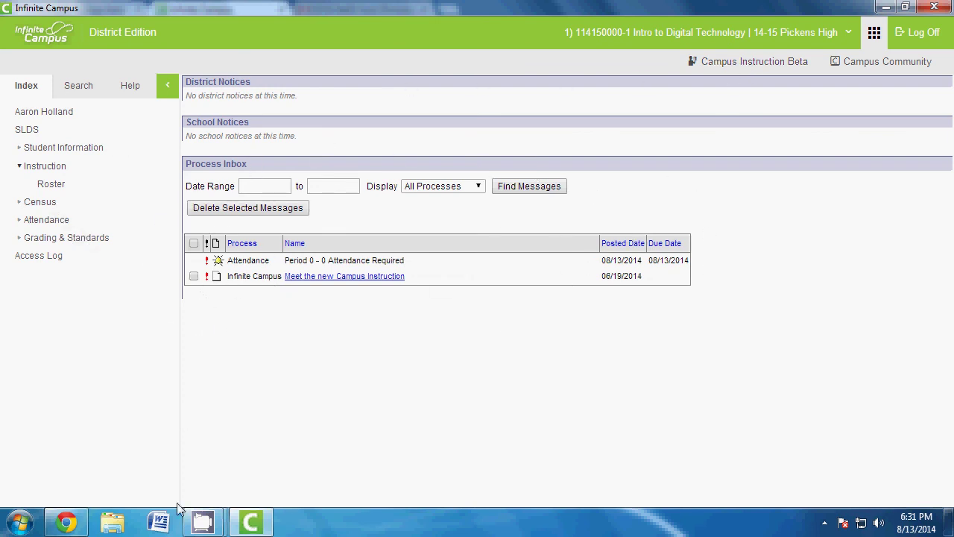
Switch back to Chrome and check which school years are available for East Jackson Comprehensive High School
click(75, 522)
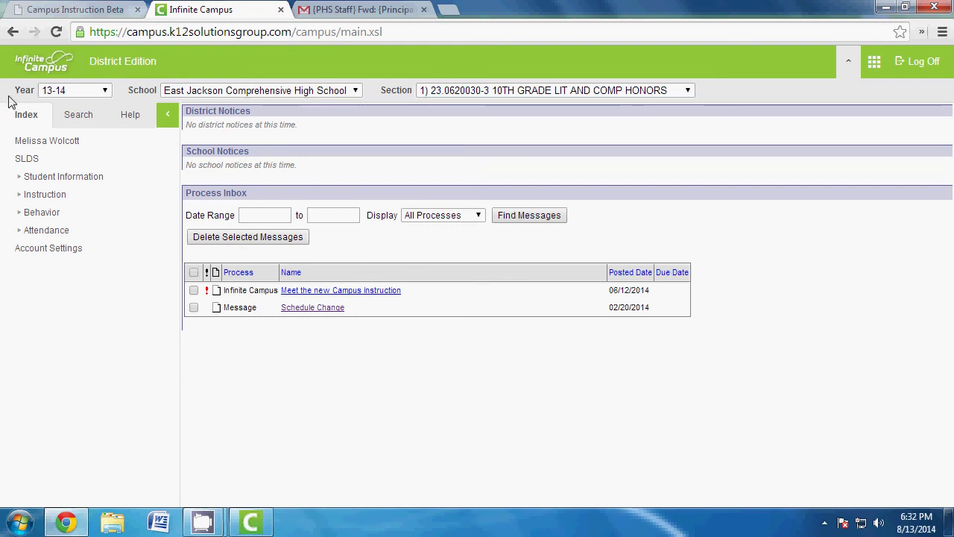
click(75, 90)
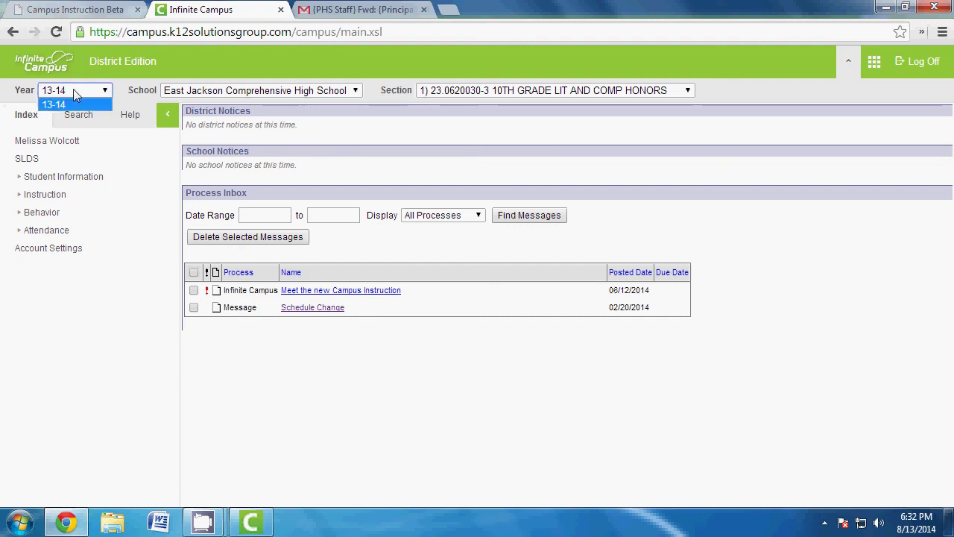
click(74, 92)
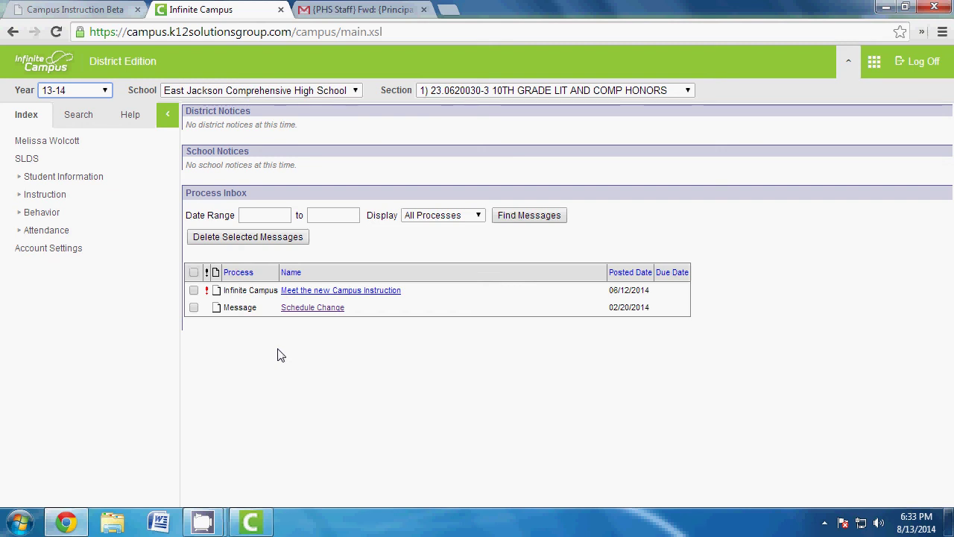
Open Campus Instruction Beta from District Edition and go to its Grade Book
click(35, 161)
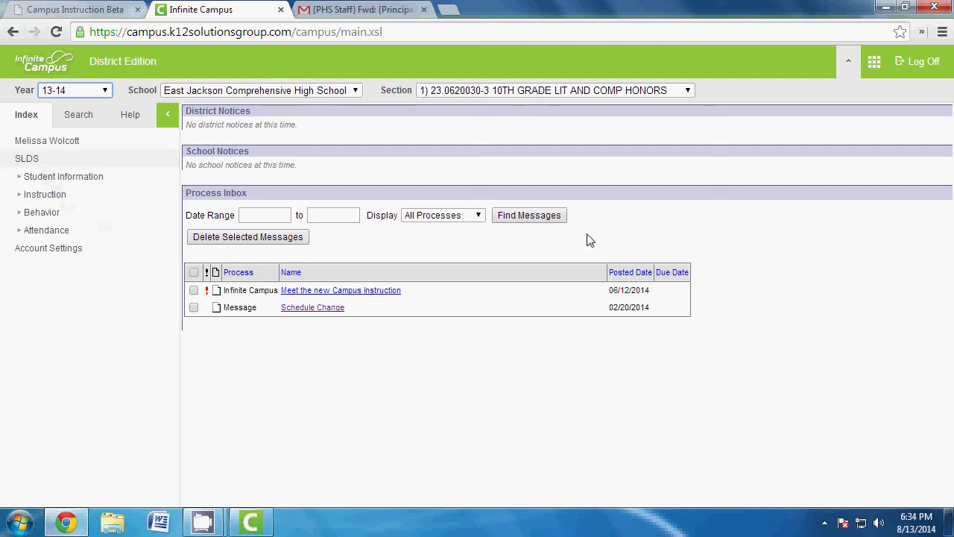
click(872, 66)
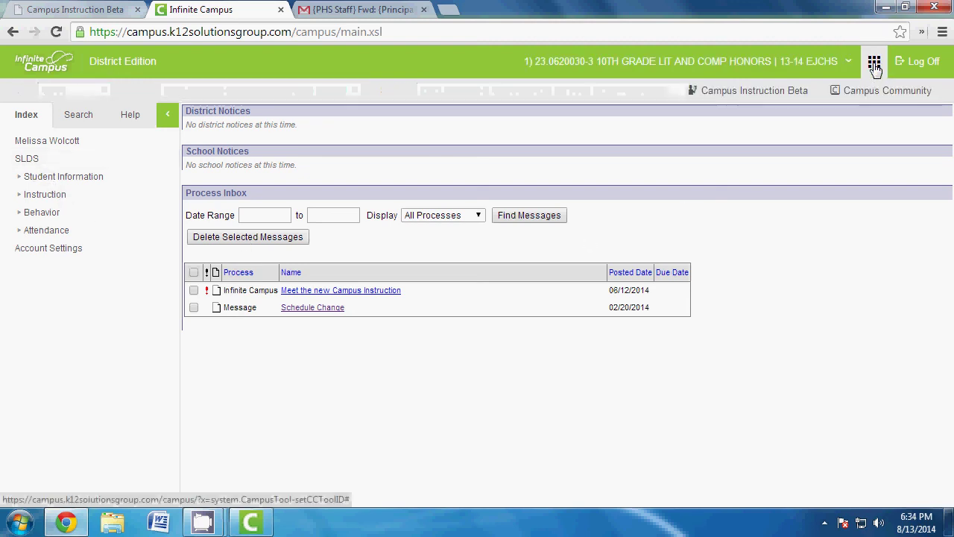
click(753, 93)
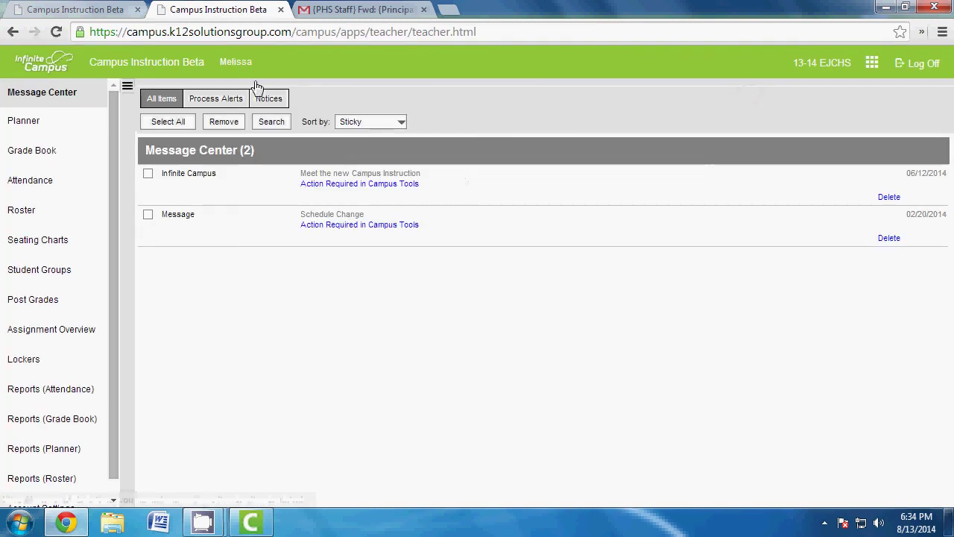
click(30, 152)
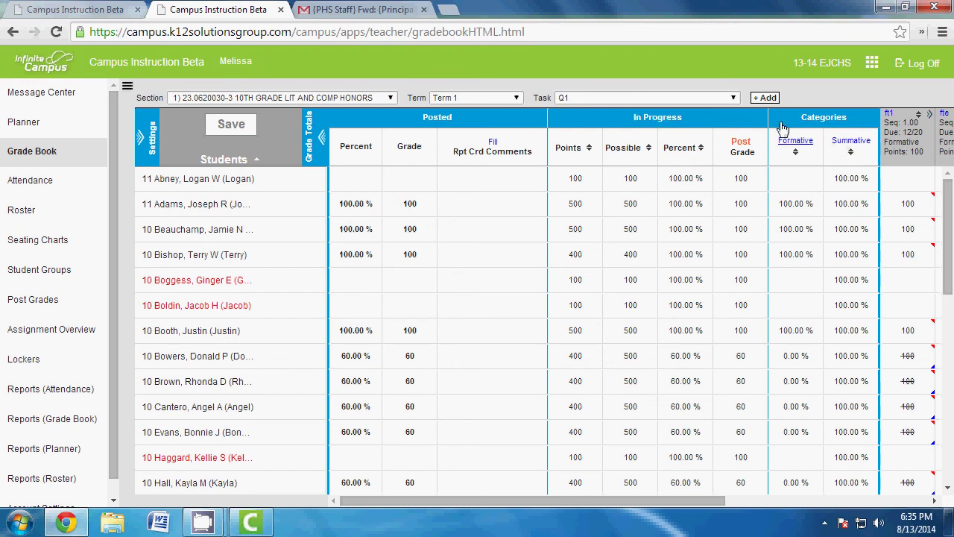
Select section 1) 23.0620030-3 10TH GRADE LIT AND COMP HONORS under Term 1 for the grade book
click(834, 187)
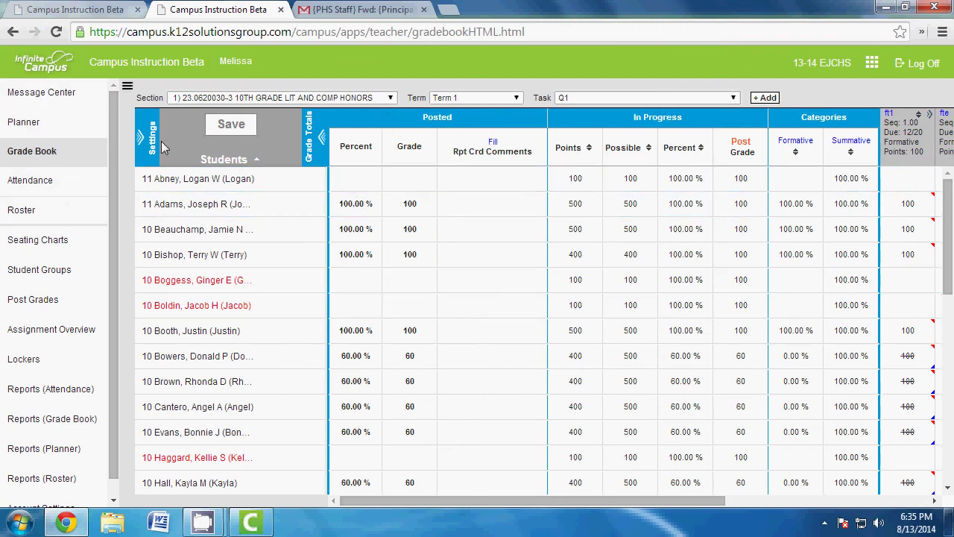
click(368, 99)
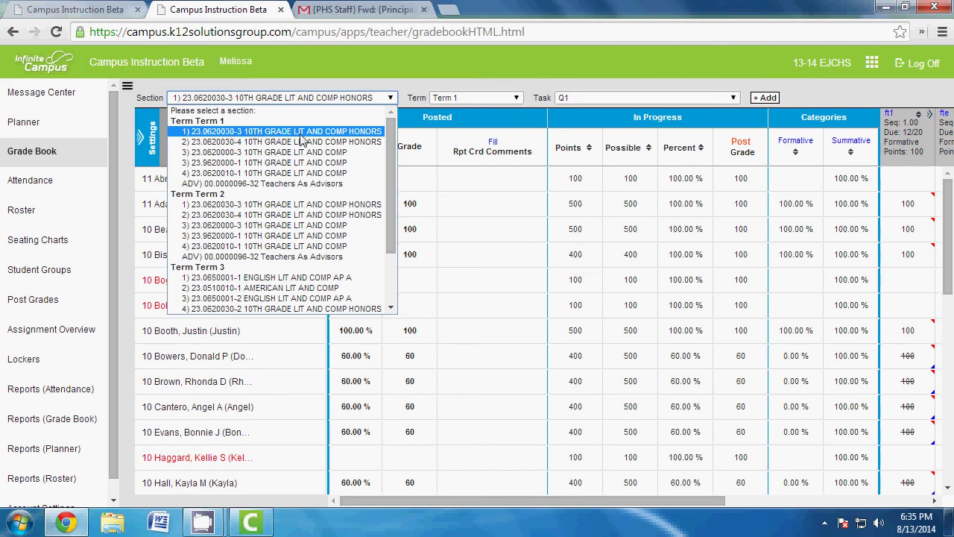
click(302, 135)
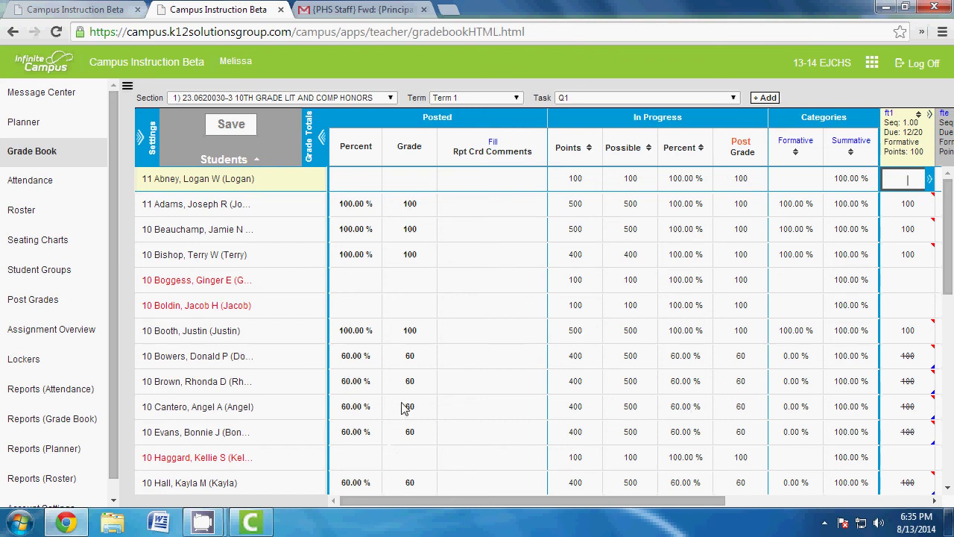
Start a new grade book assignment and review its section placement, grading task and student information fields
click(767, 99)
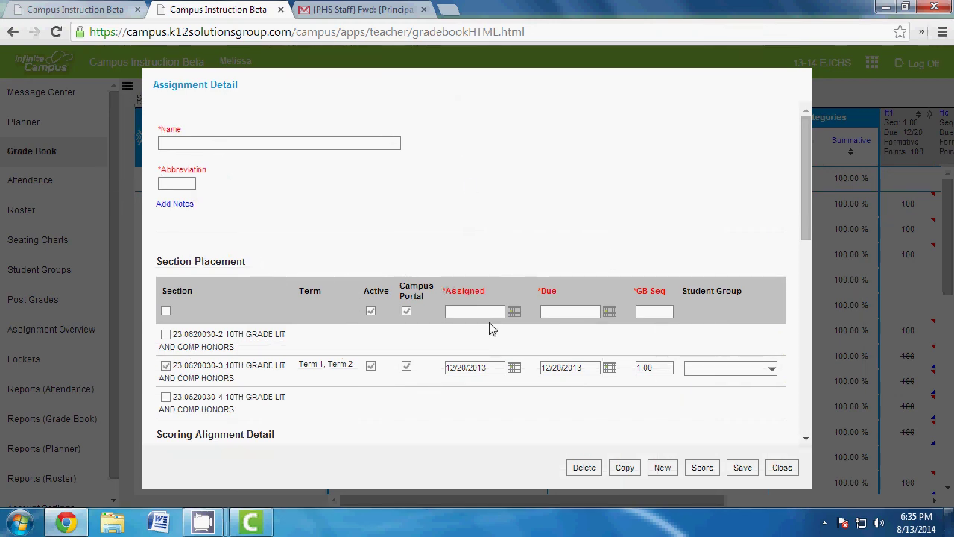
scroll(528, 301, down, 4)
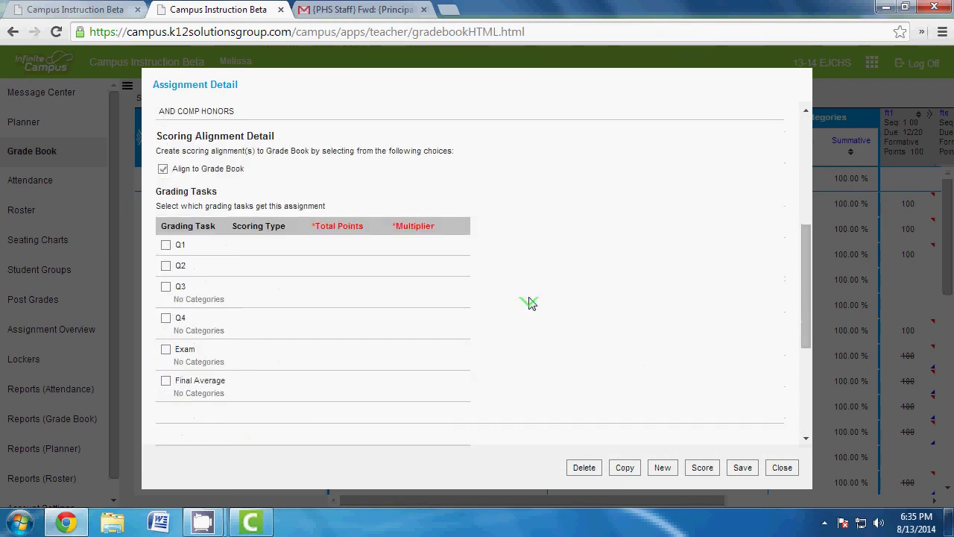
scroll(528, 301, up, 4)
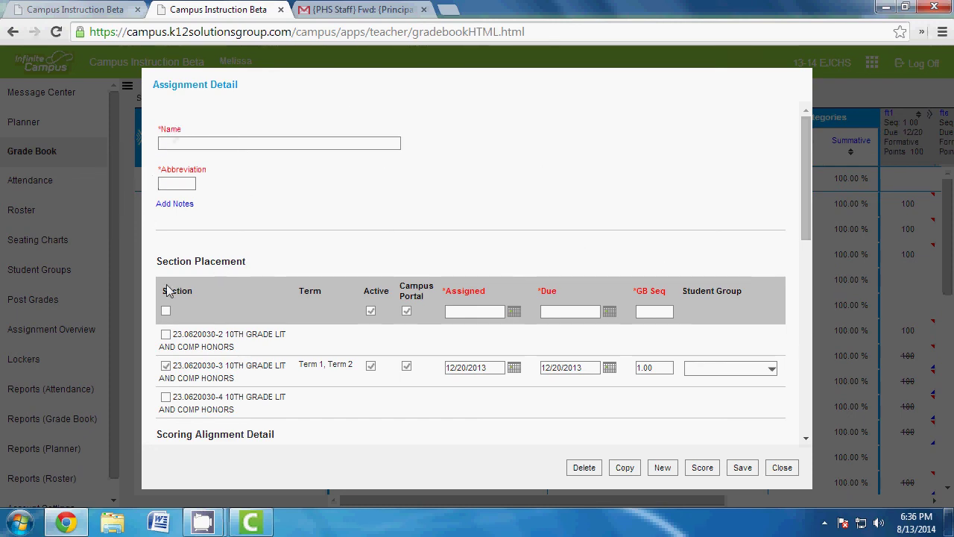
scroll(354, 441, down, 6)
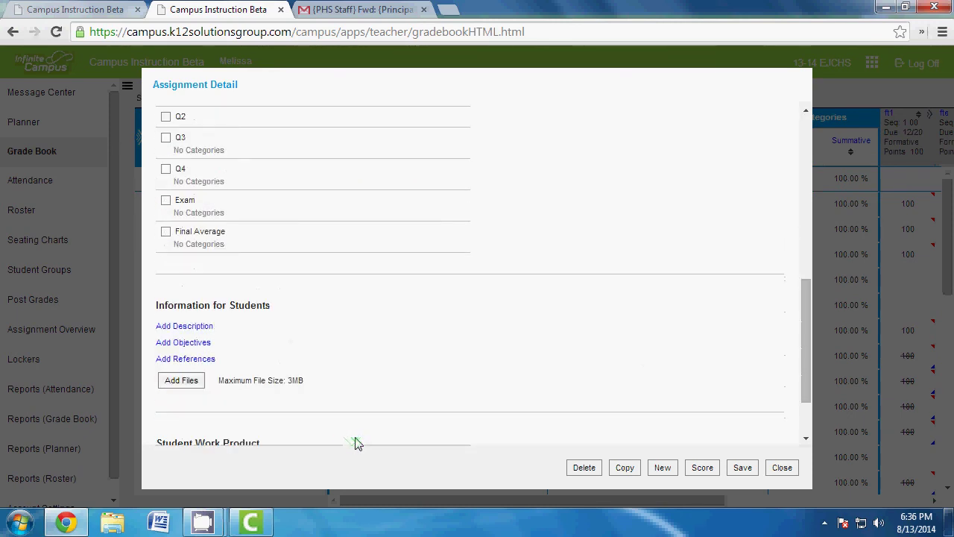
scroll(353, 441, up, 4)
scroll(354, 440, up, 2)
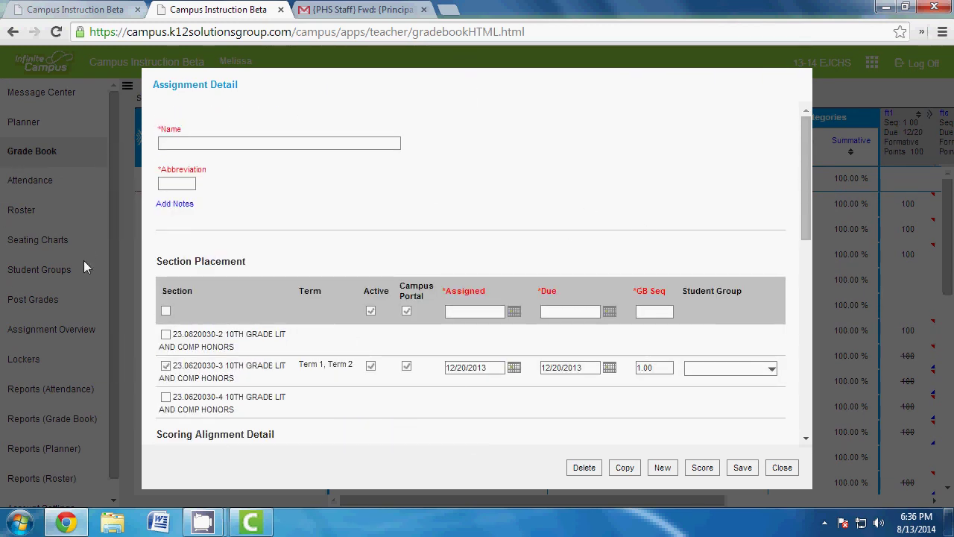
Name the assignment Shakespeare 101 and set its abbreviation to Shak1
click(200, 145)
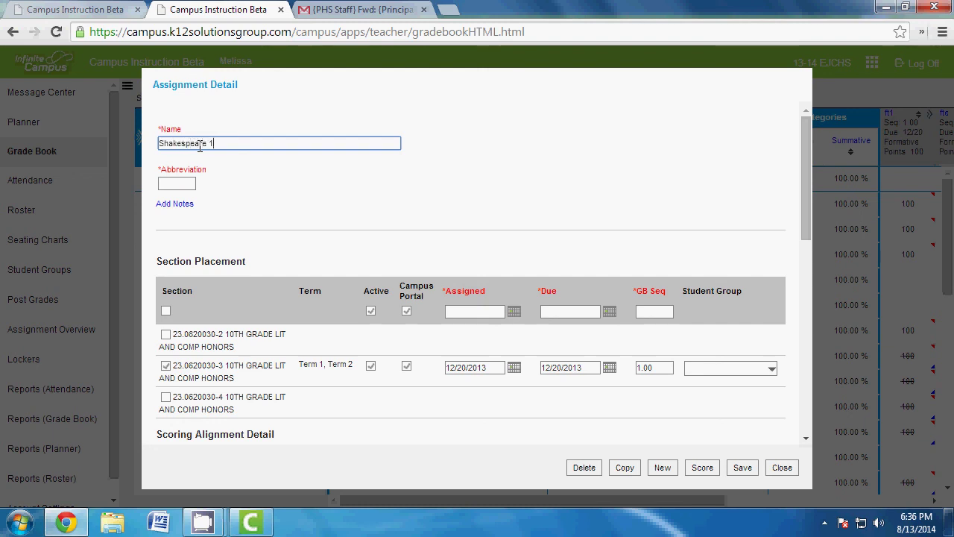
text(01)
click(182, 184)
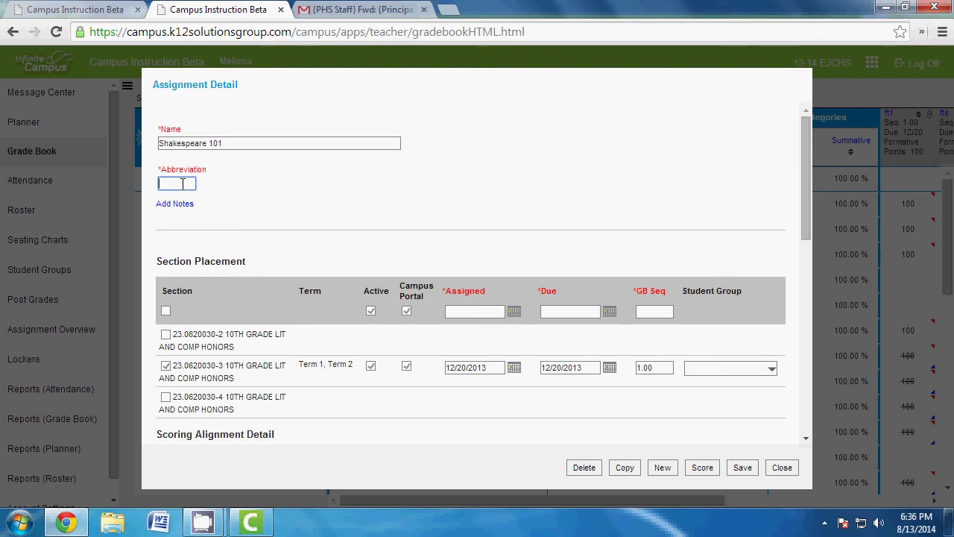
text(Shak1)
click(165, 335)
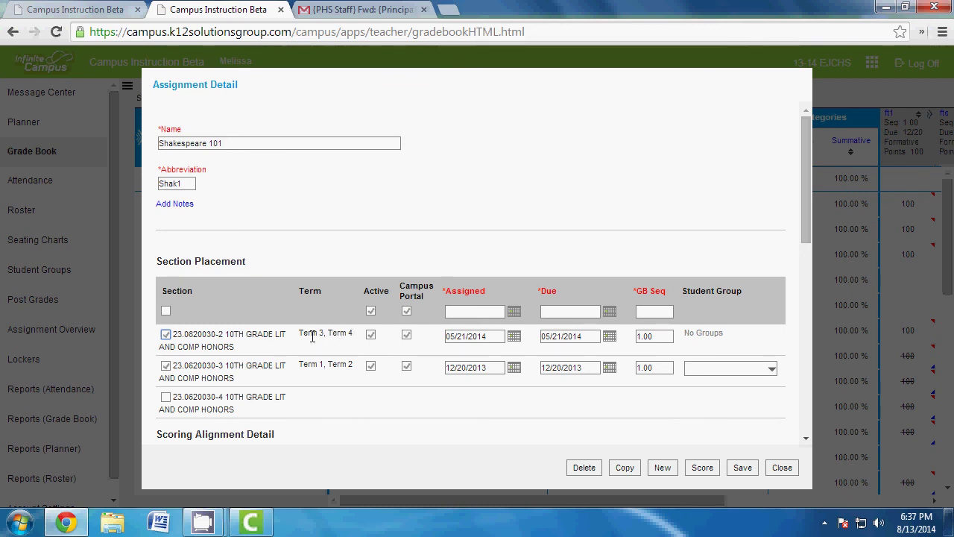
click(164, 336)
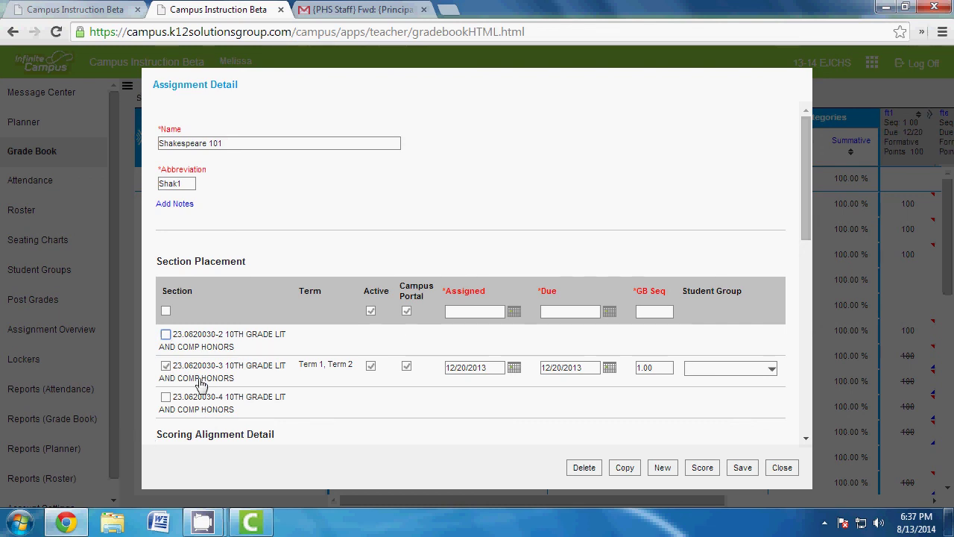
click(165, 335)
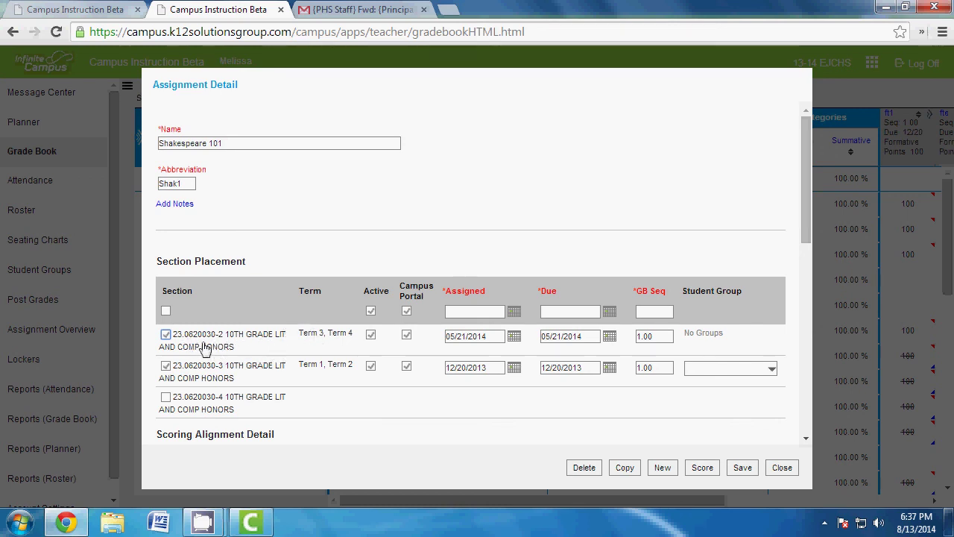
click(166, 335)
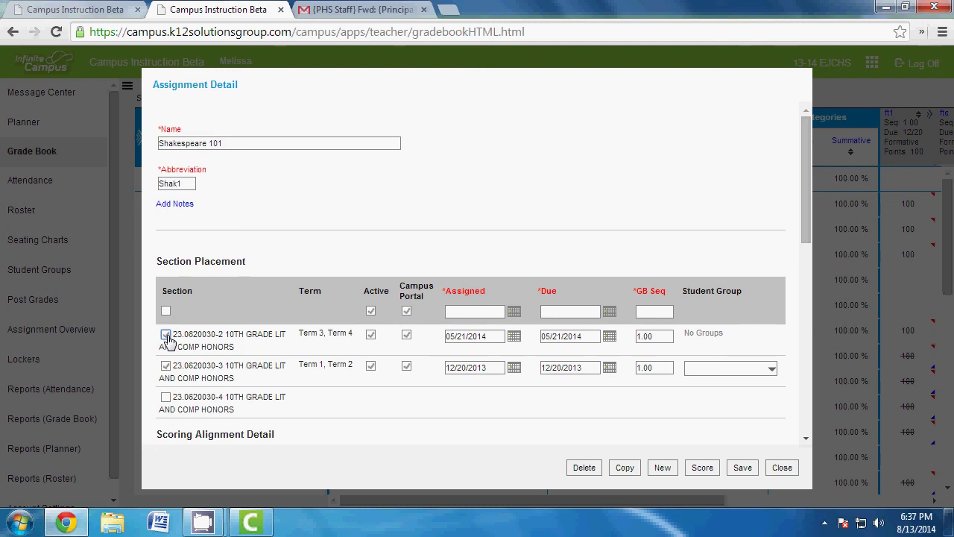
Place the assignment in section 23.0620030-4 10TH GRADE LIT AND COMP HONORS as well
click(166, 397)
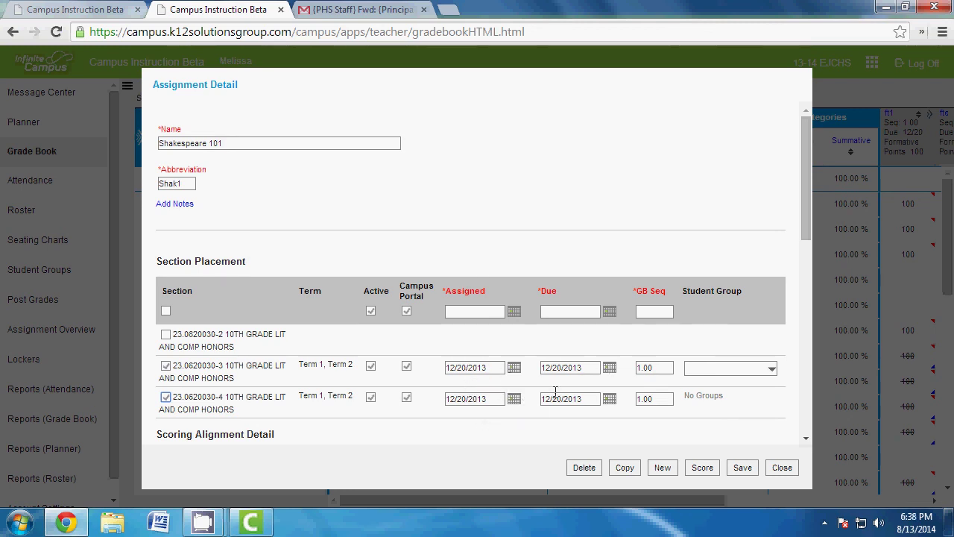
click(514, 370)
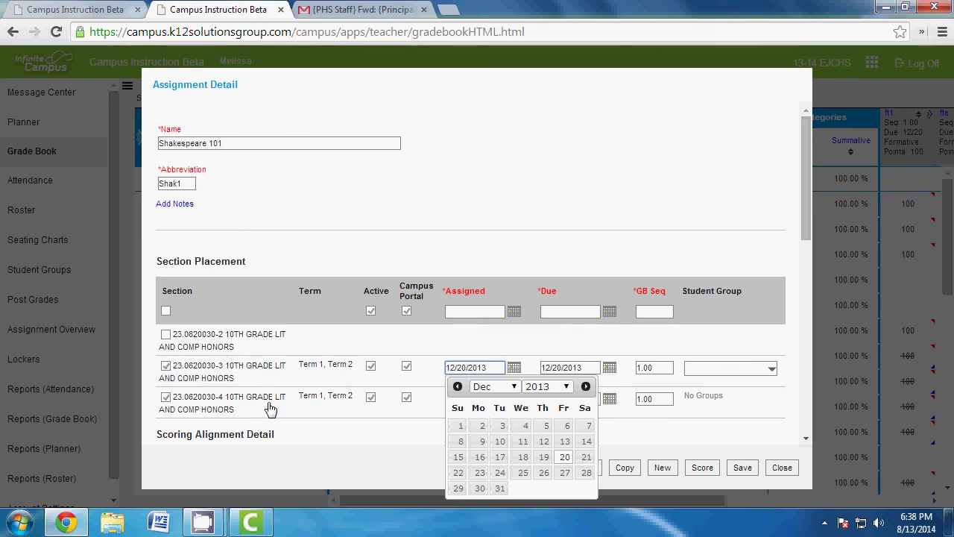
click(166, 334)
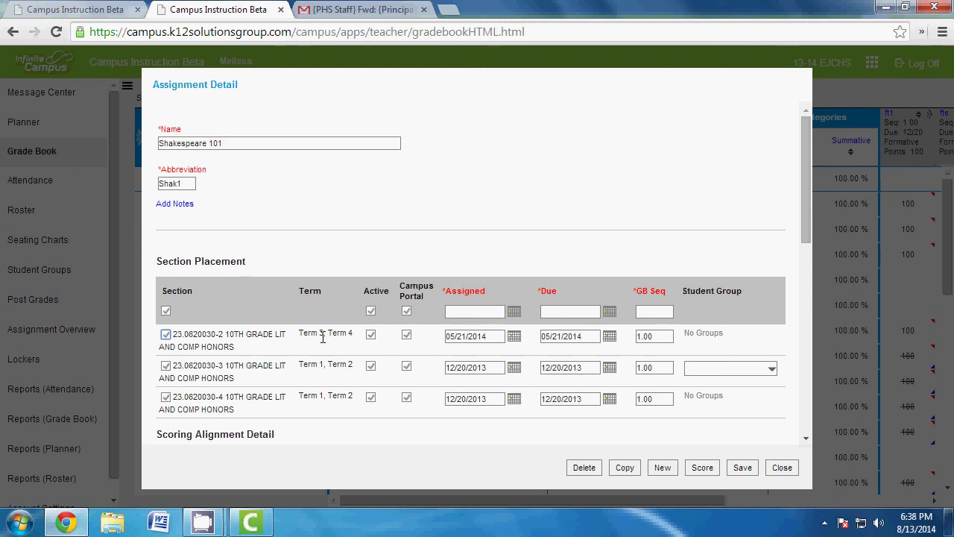
click(165, 334)
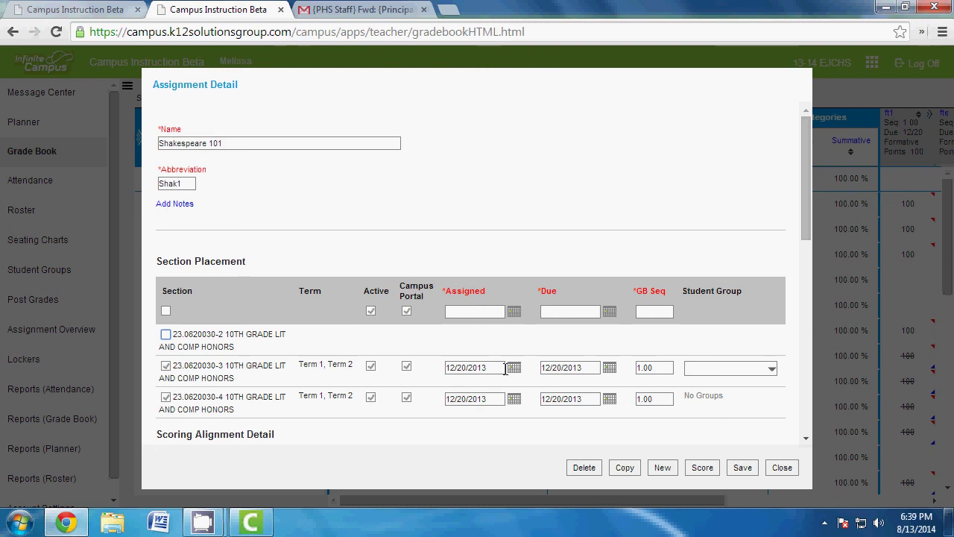
Check the system calendar for August 2014 and the student groups available for section 23.0620030-3
click(915, 522)
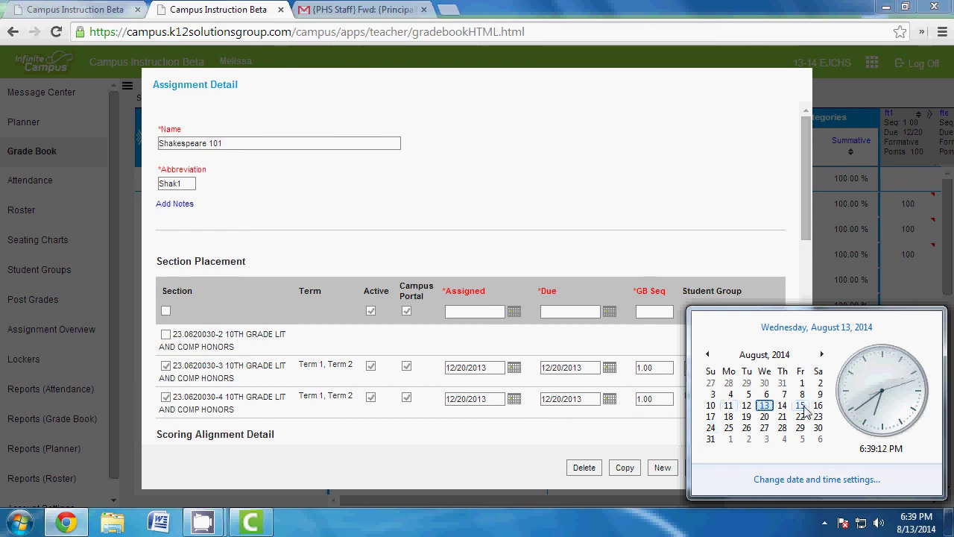
click(446, 425)
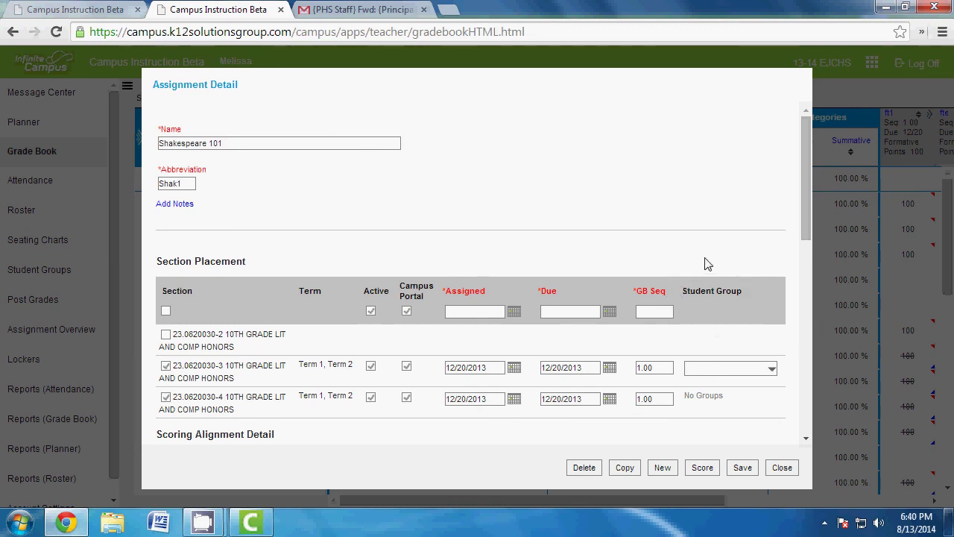
click(735, 368)
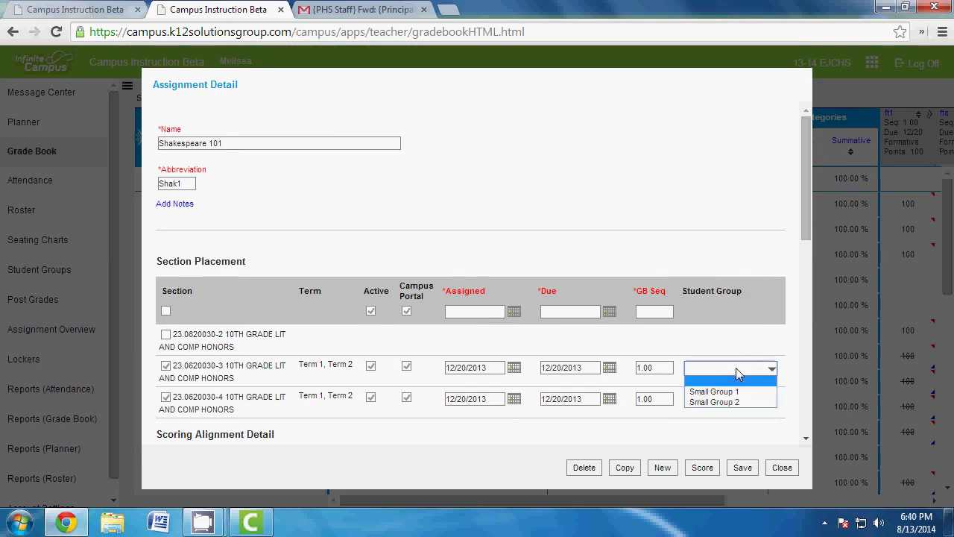
click(682, 205)
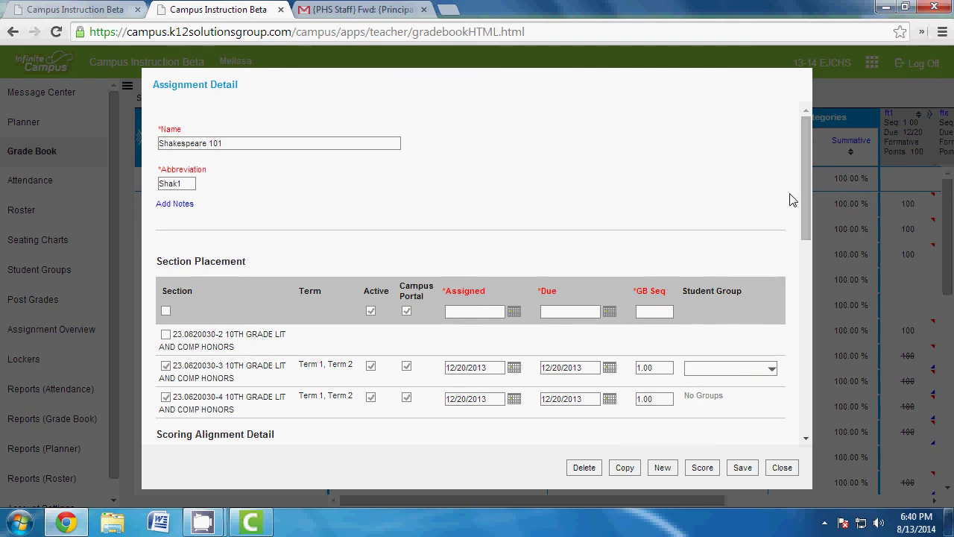
Try placing the assignment in all listed sections, and take section 23.0620030-2 out again
drag(802, 158, 816, 274)
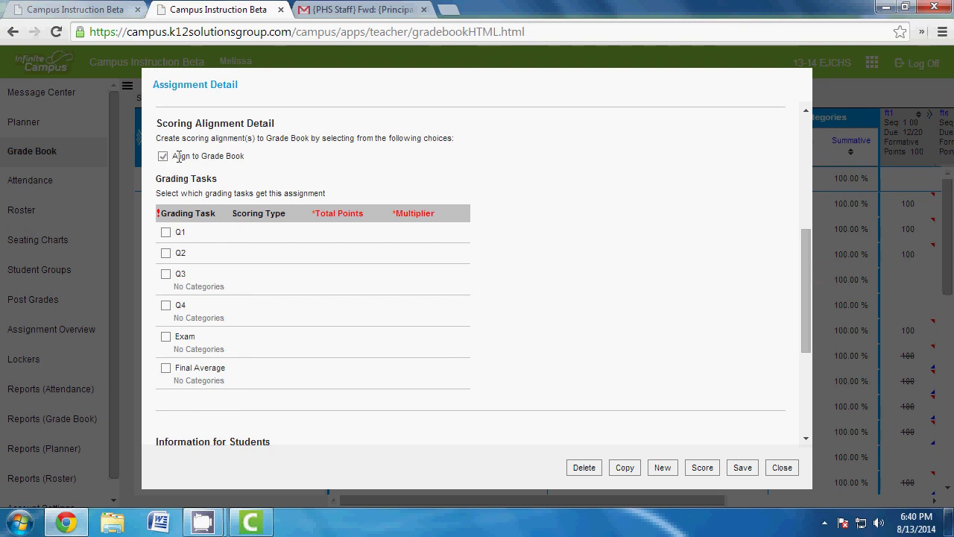
click(775, 333)
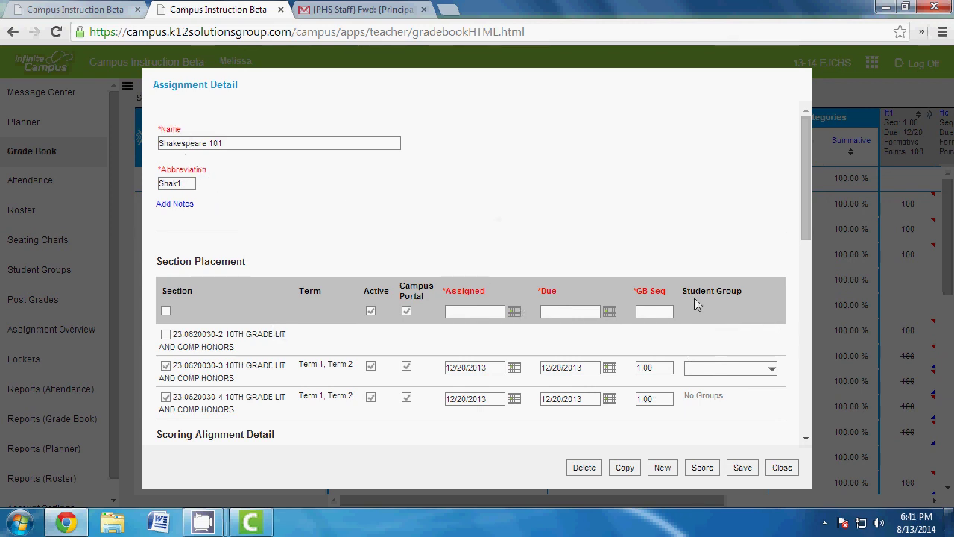
click(165, 313)
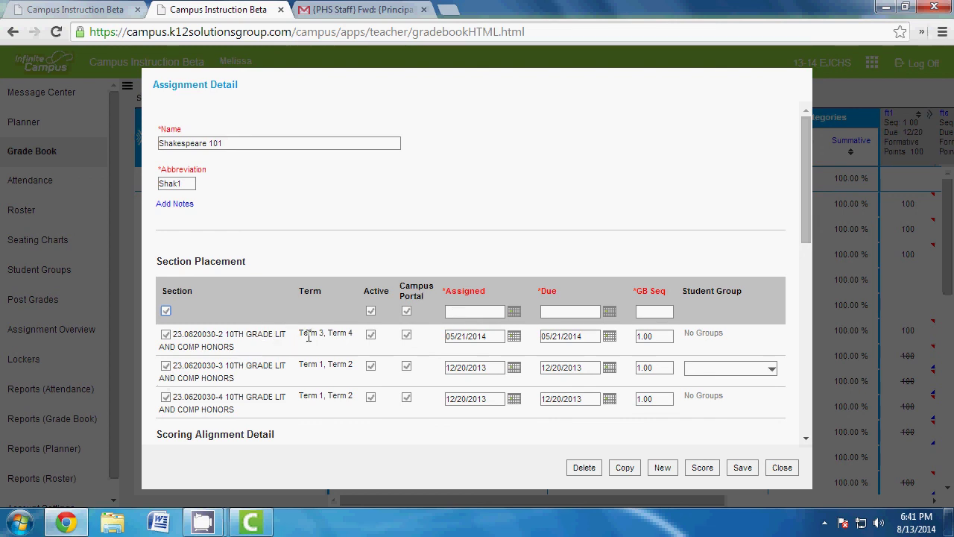
click(166, 336)
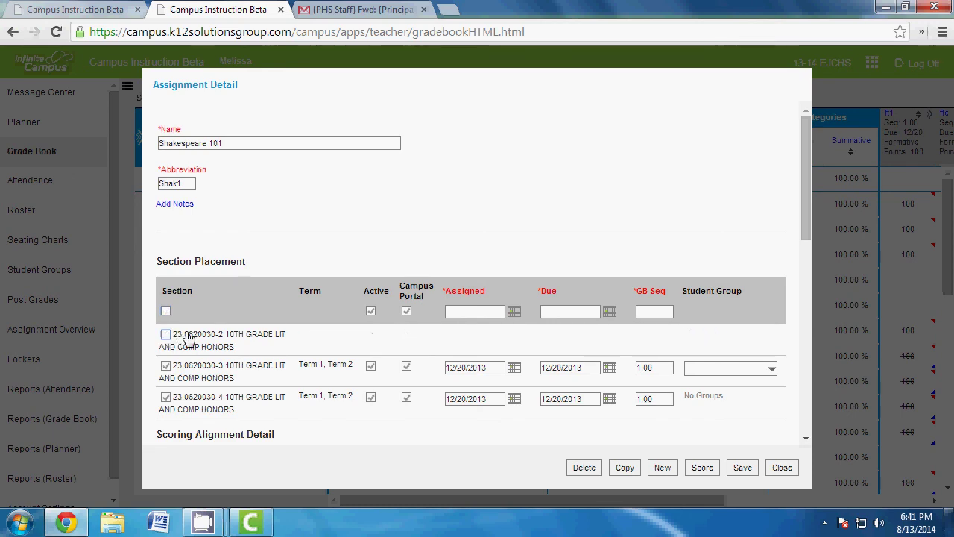
Align the assignment to the Q1 grading task in the Summative category, scored by points with 100 total points
scroll(253, 345, down, 3)
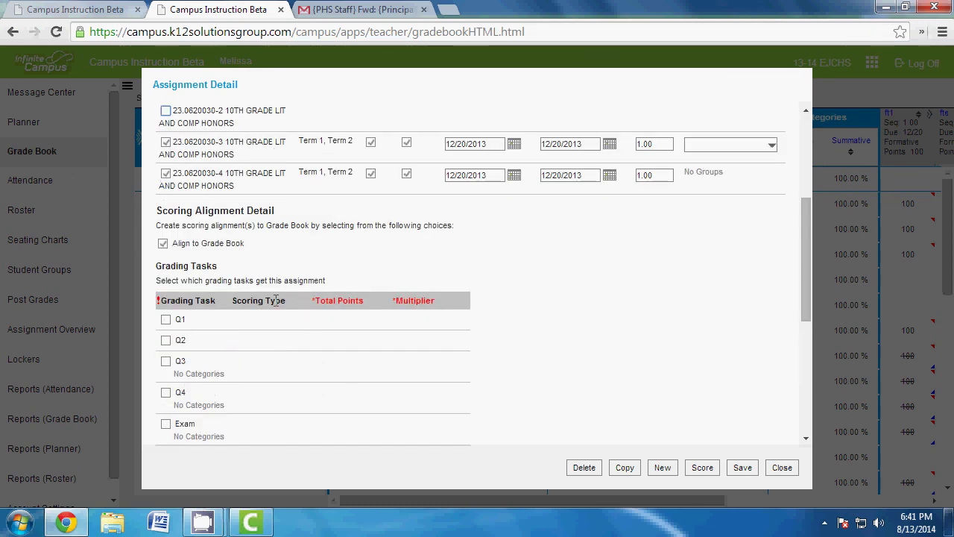
click(165, 321)
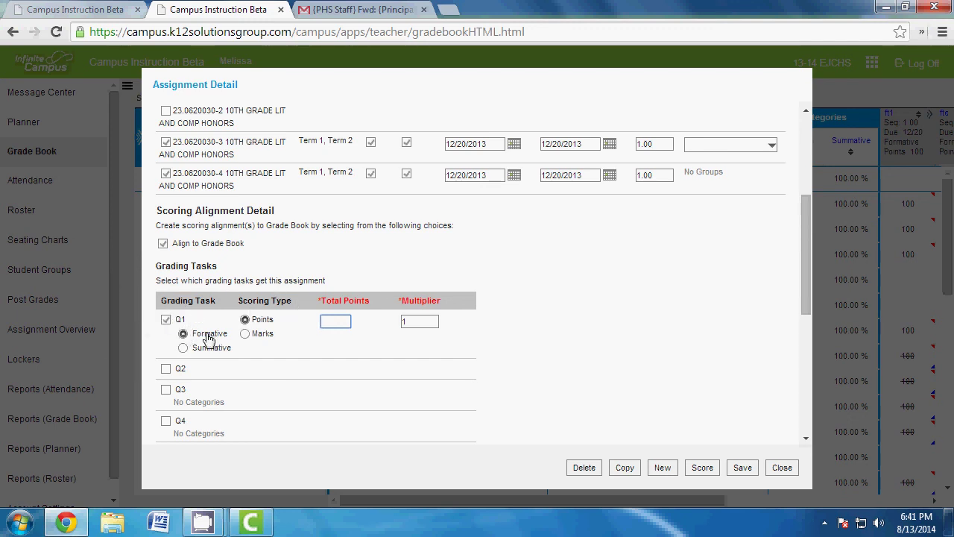
scroll(498, 330, up, 3)
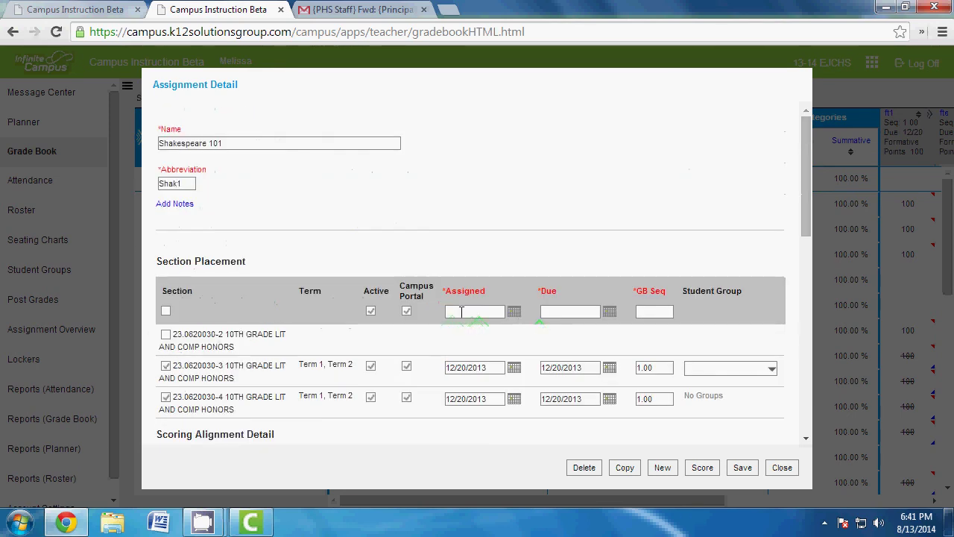
scroll(328, 330, down, 3)
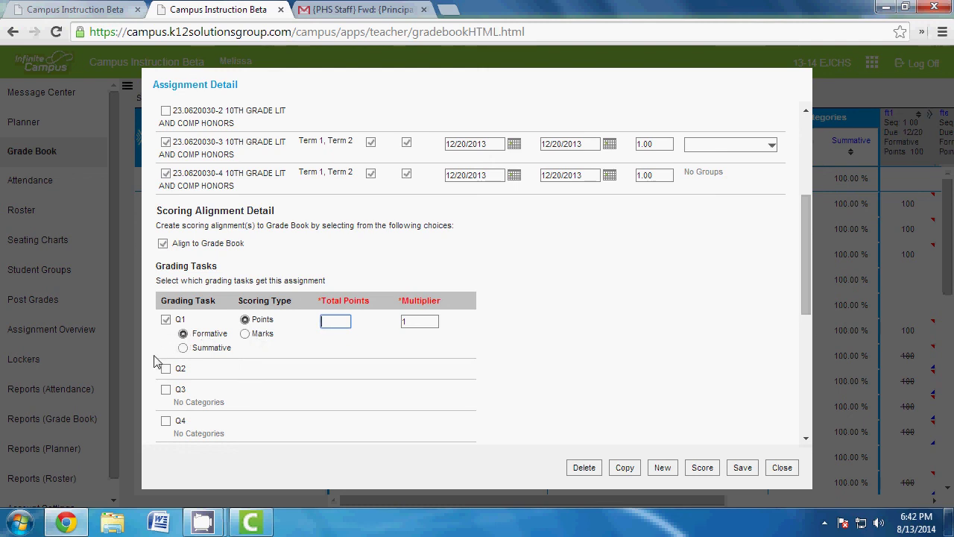
click(184, 348)
click(336, 322)
text(100)
Try other multiplier values for the Q1 grading task and set the multiplier back to 1
click(407, 323)
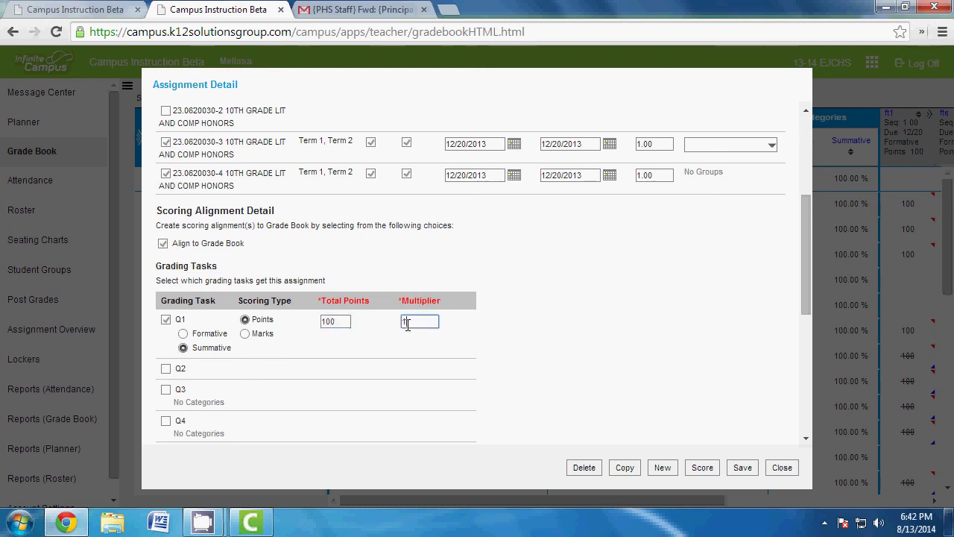
text(1)
key(ctrl+a)
text(7)
drag(421, 325, 336, 322)
text(4)
key(BackSpace)
text(1)
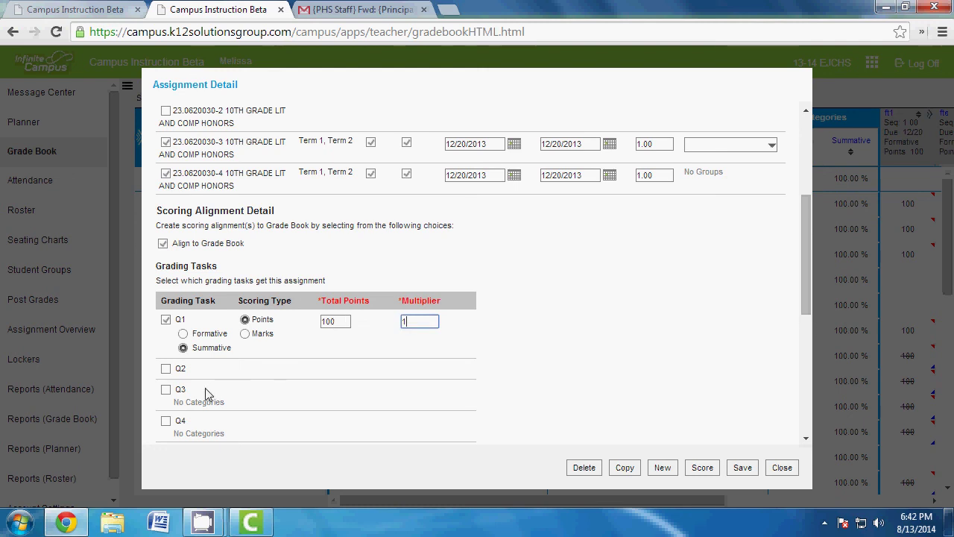
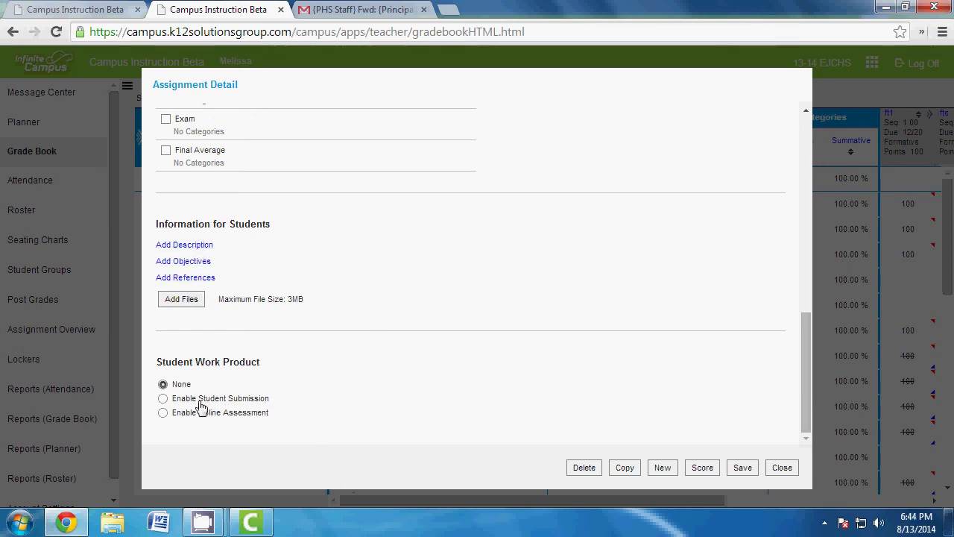
Save the Shakespeare 101 assignment, check its settings and close the assignment details
scroll(260, 425, up, 3)
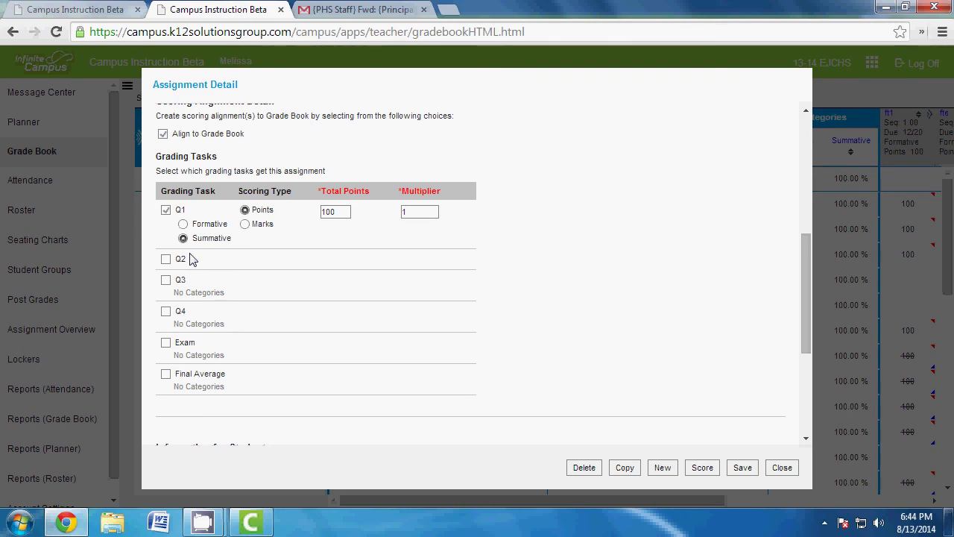
scroll(190, 254, up, 5)
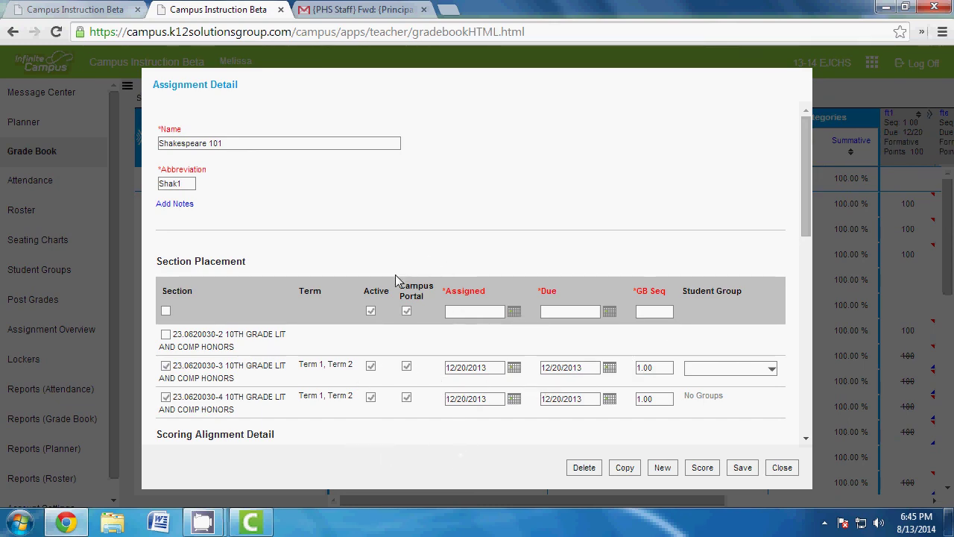
scroll(395, 280, down, 5)
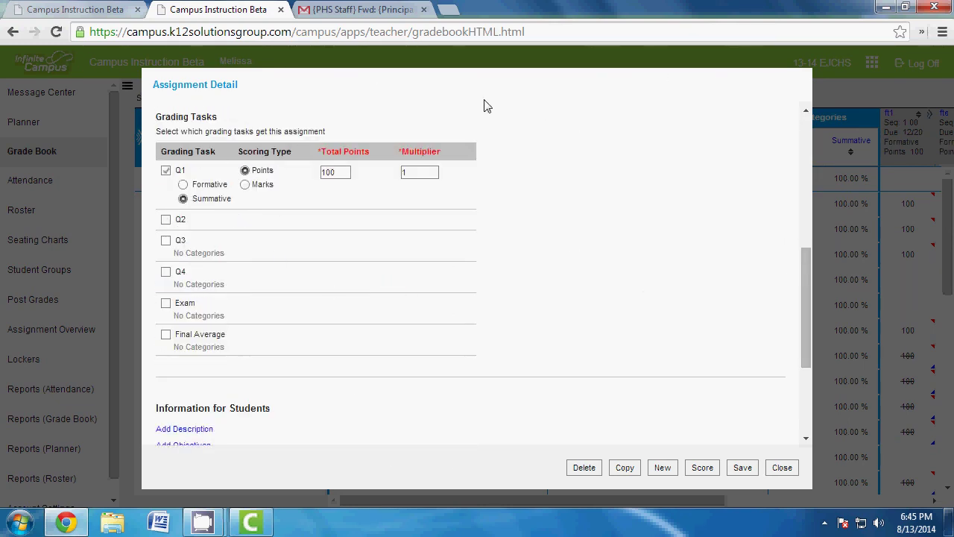
click(741, 468)
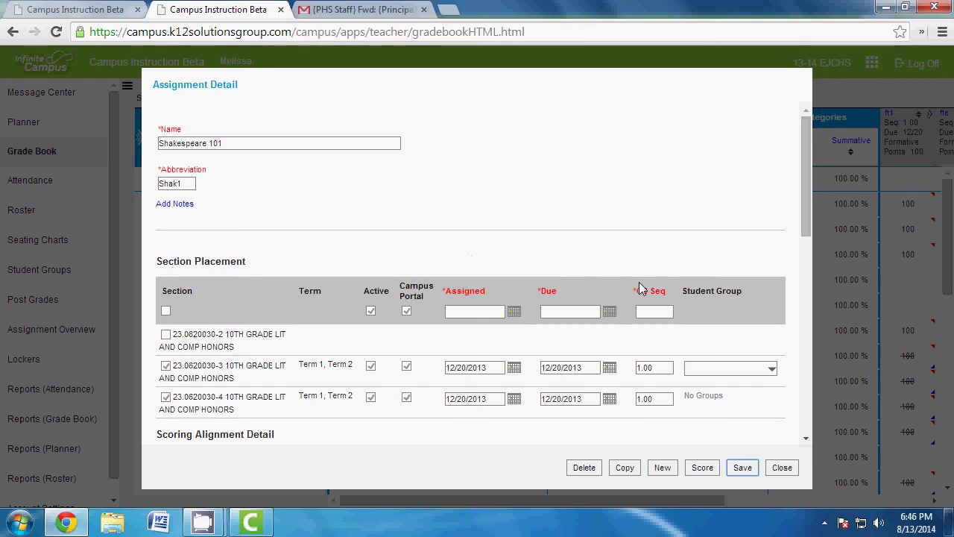
scroll(521, 240, down, 6)
scroll(520, 183, up, 3)
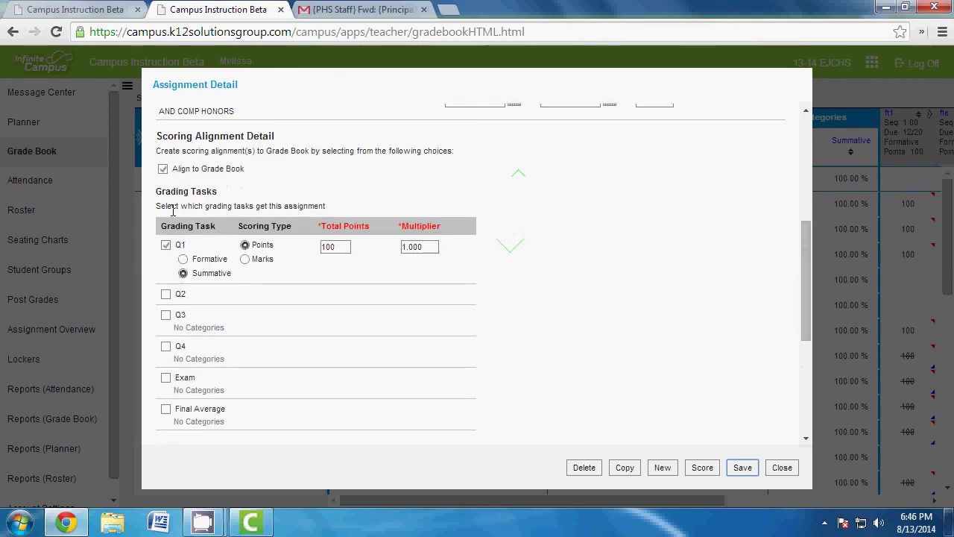
scroll(347, 320, down, 3)
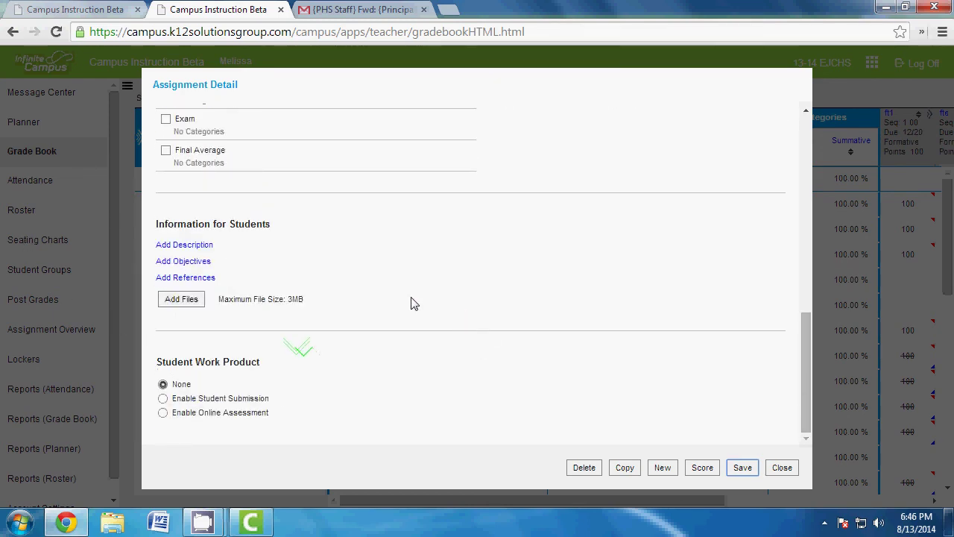
scroll(333, 258, up, 6)
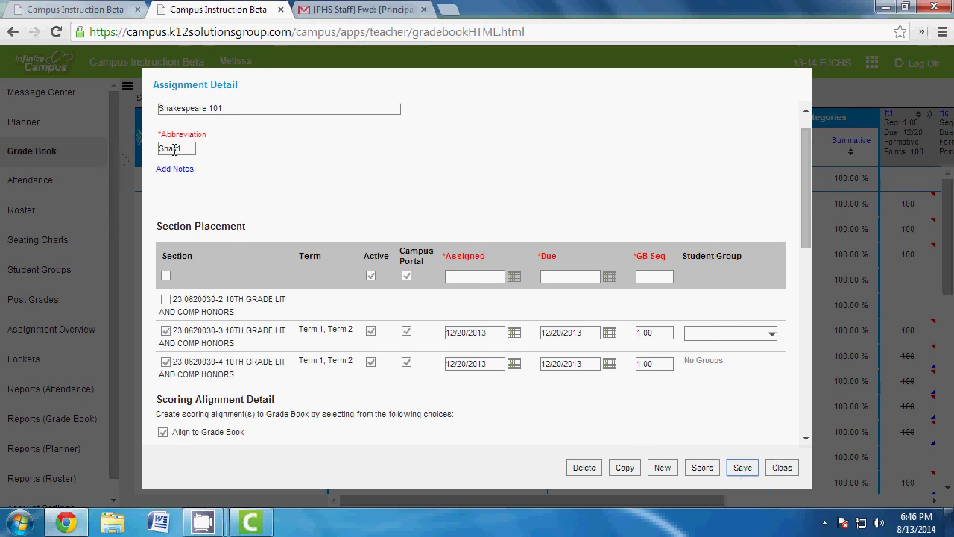
click(783, 468)
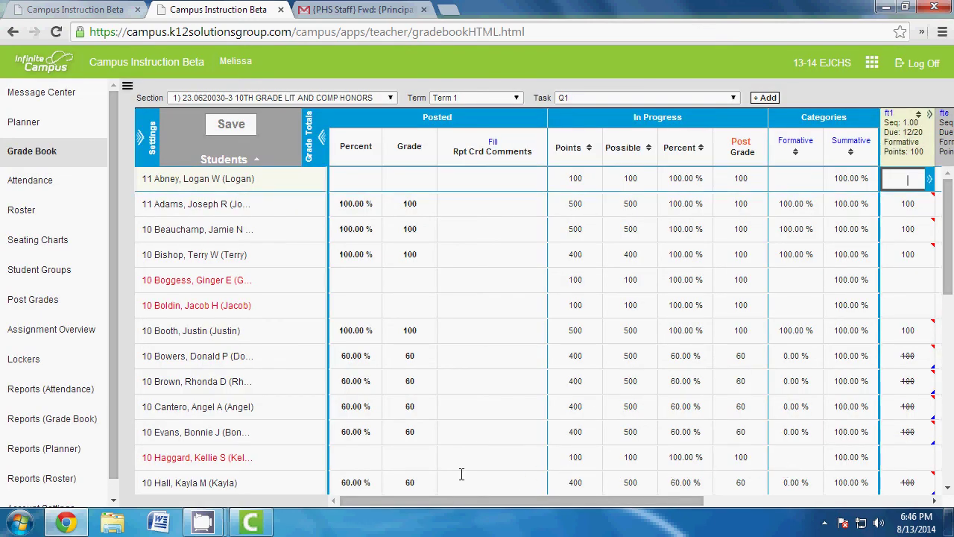
Reopen the Shak1 assignment from its grade book column, review its details and close them
drag(414, 497, 693, 507)
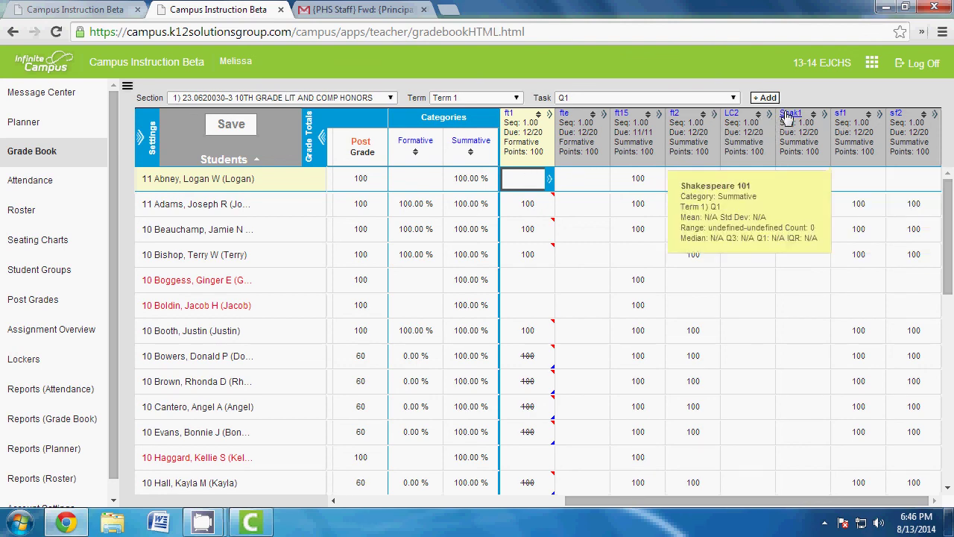
click(788, 114)
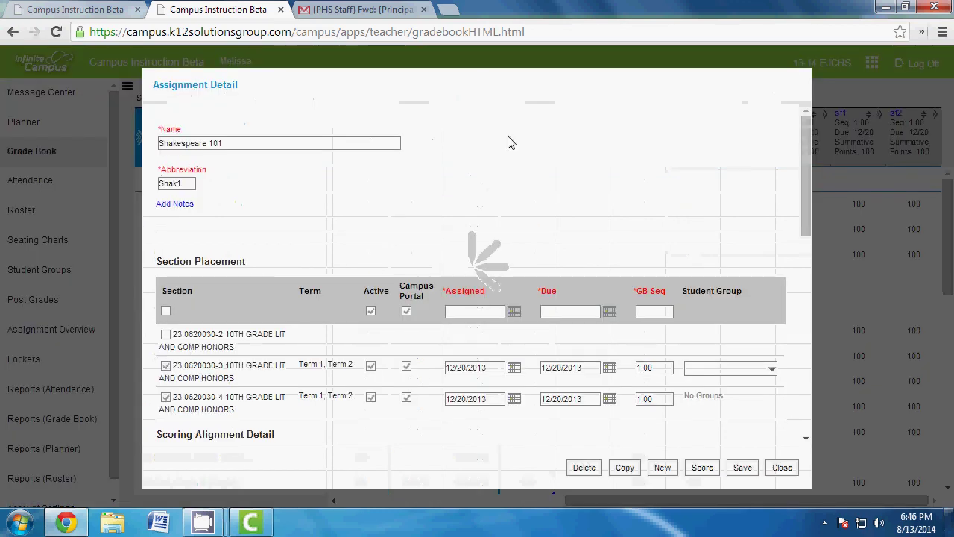
scroll(482, 365, down, 1)
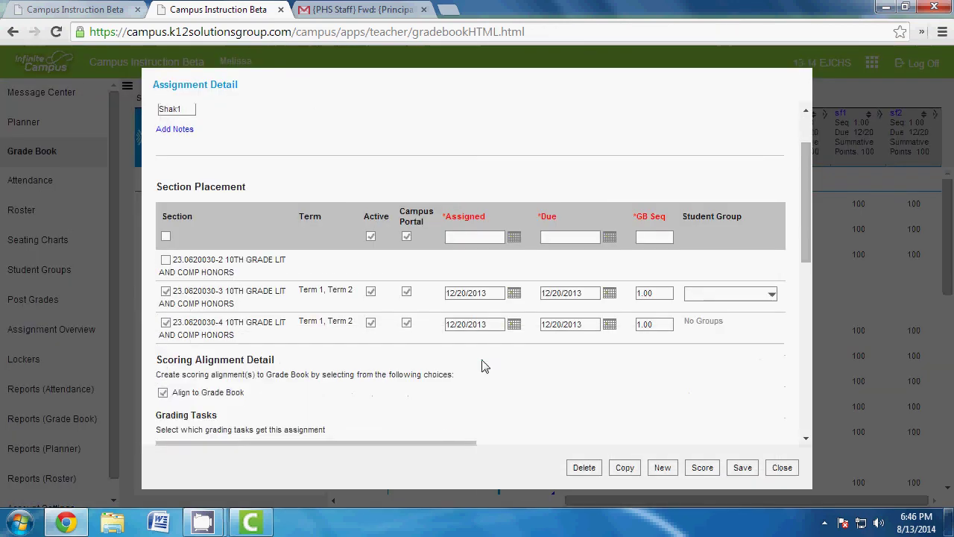
scroll(482, 365, down, 5)
scroll(483, 364, up, 6)
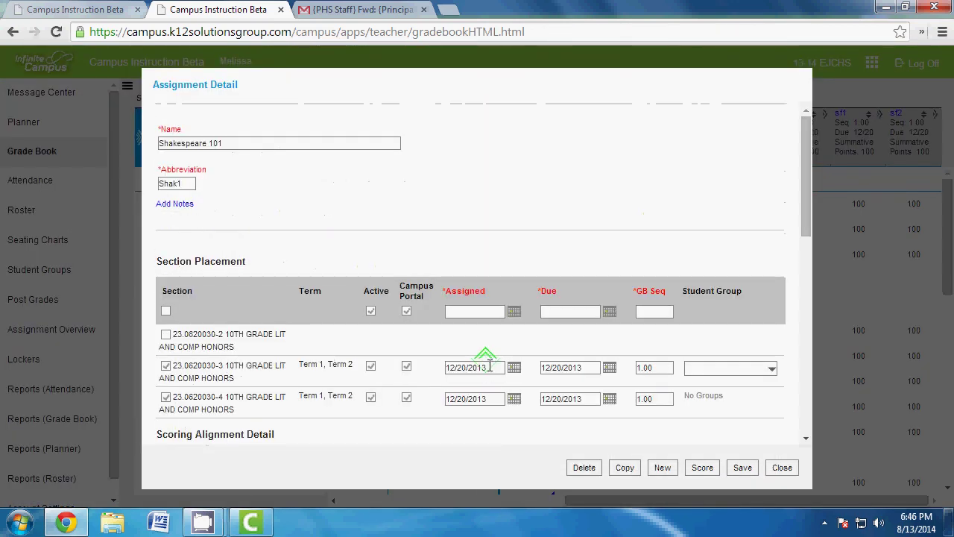
click(780, 467)
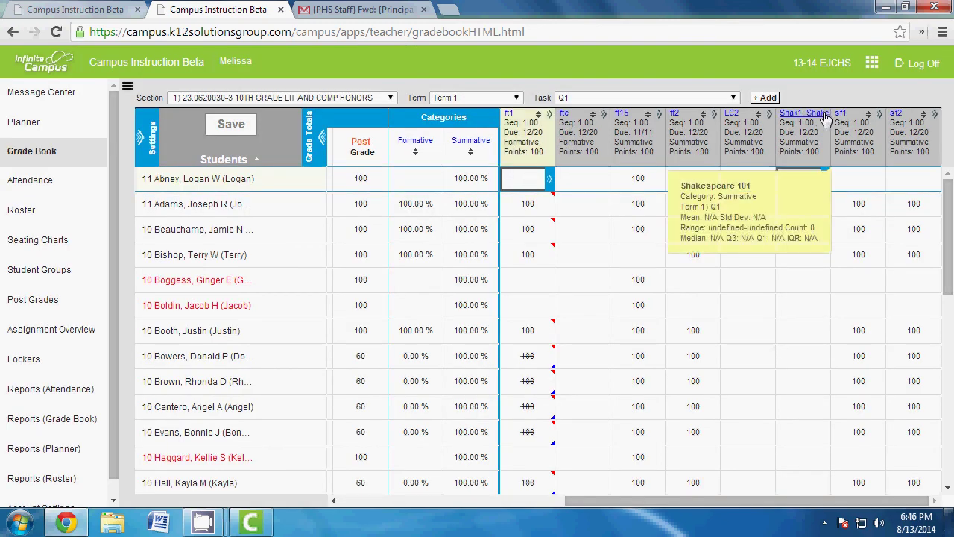
Expand the Shak1 column and fill a Q1 score of 100 for all students, leaving out the comment
click(825, 116)
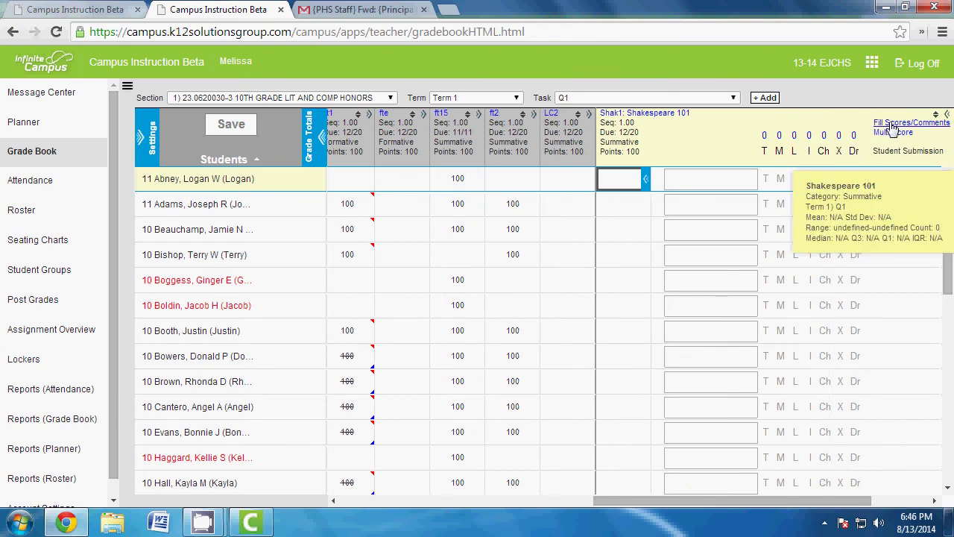
click(891, 123)
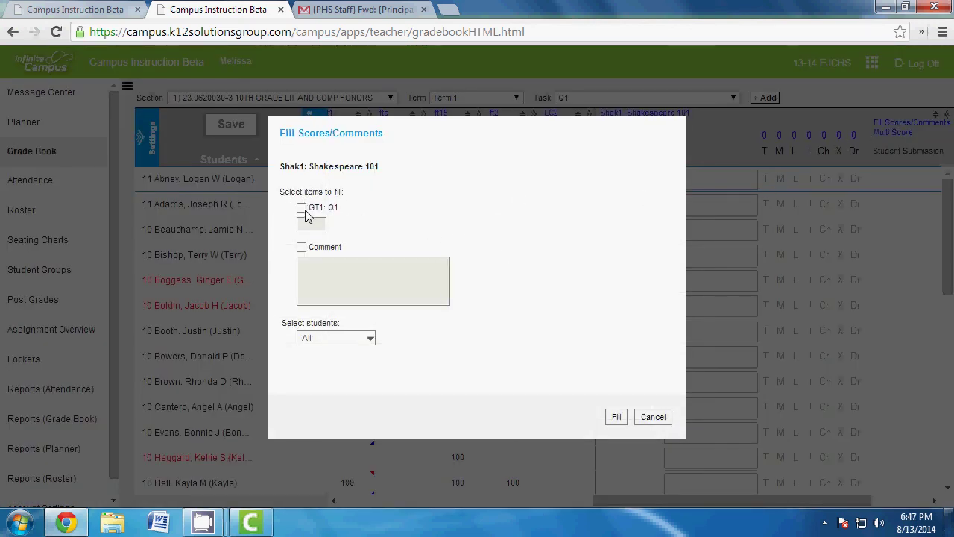
right_click(303, 210)
click(302, 210)
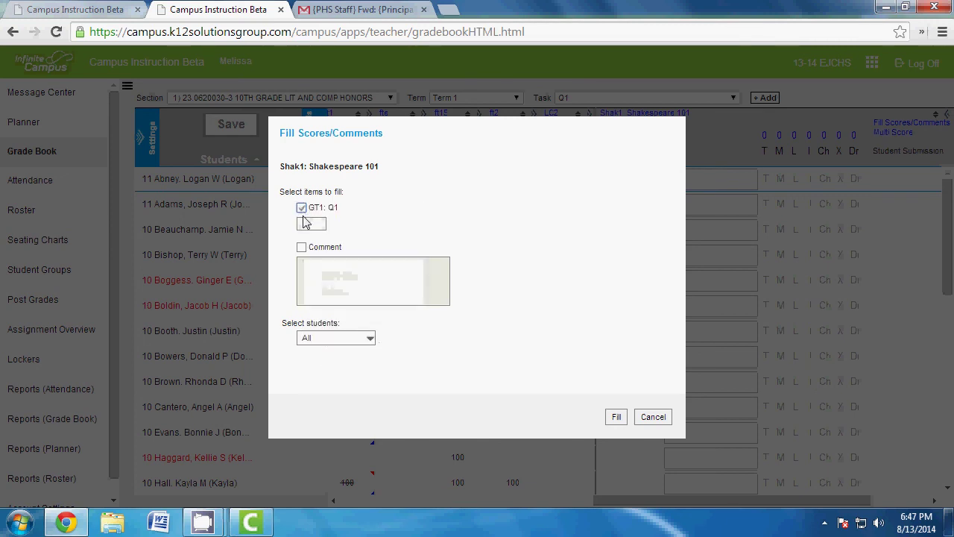
click(305, 220)
text(100)
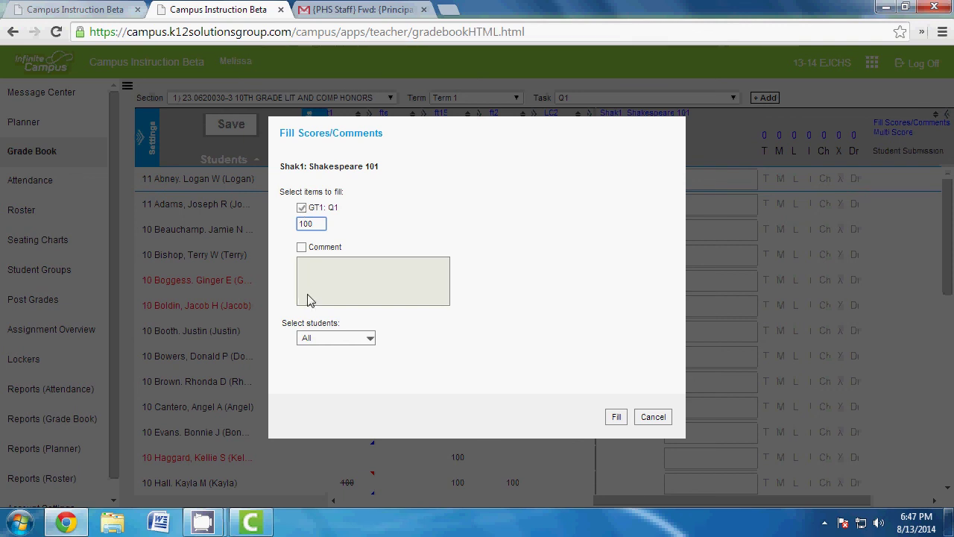
click(302, 247)
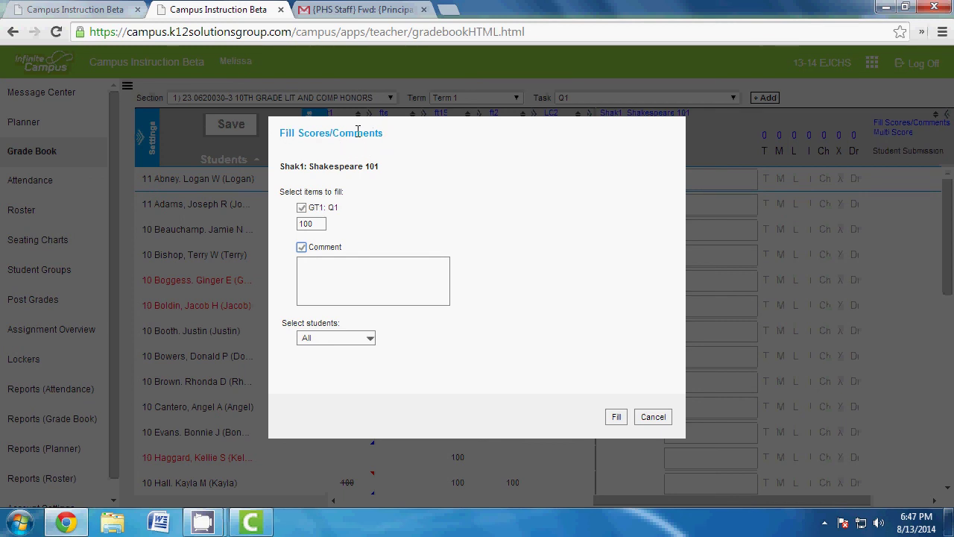
click(353, 281)
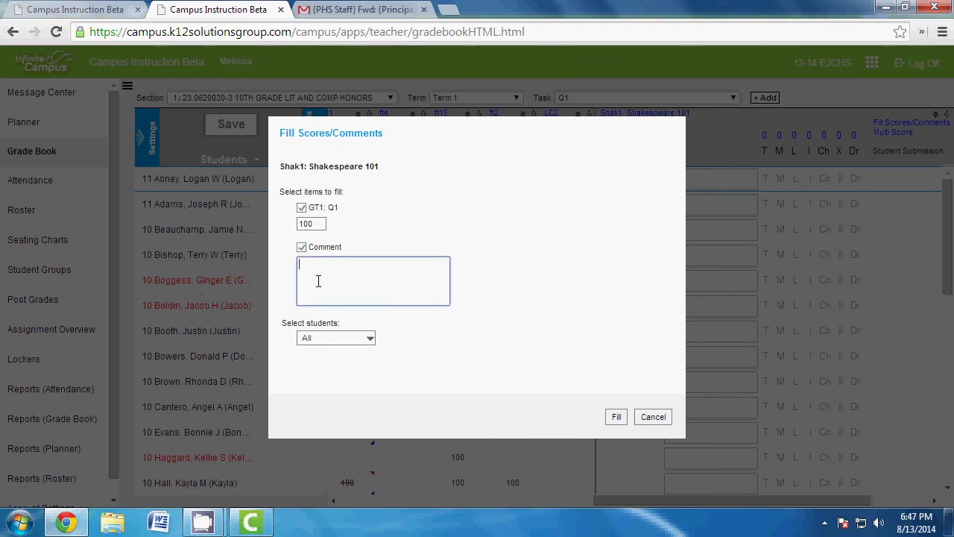
click(301, 246)
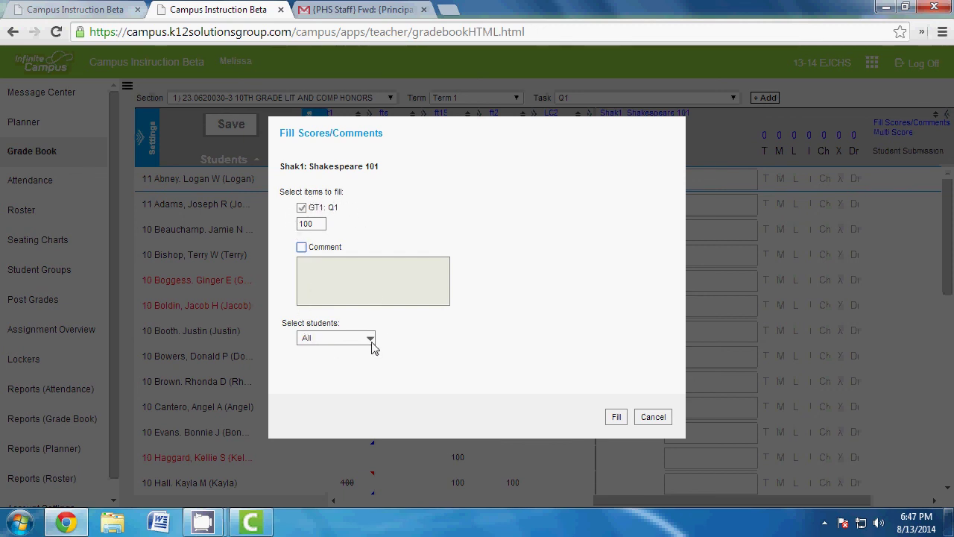
click(615, 422)
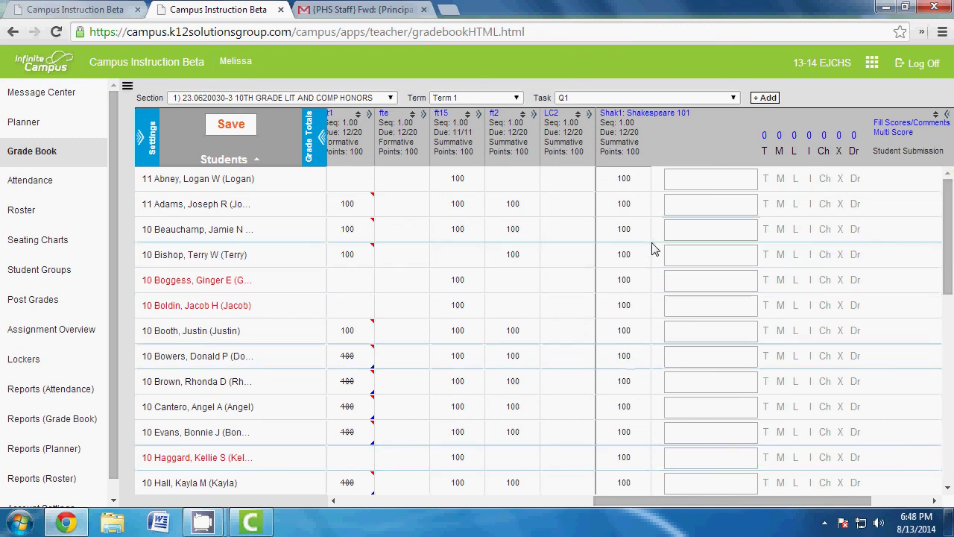
Change the fourth listed student's Shak1 score to 0 and save the grade book
click(624, 254)
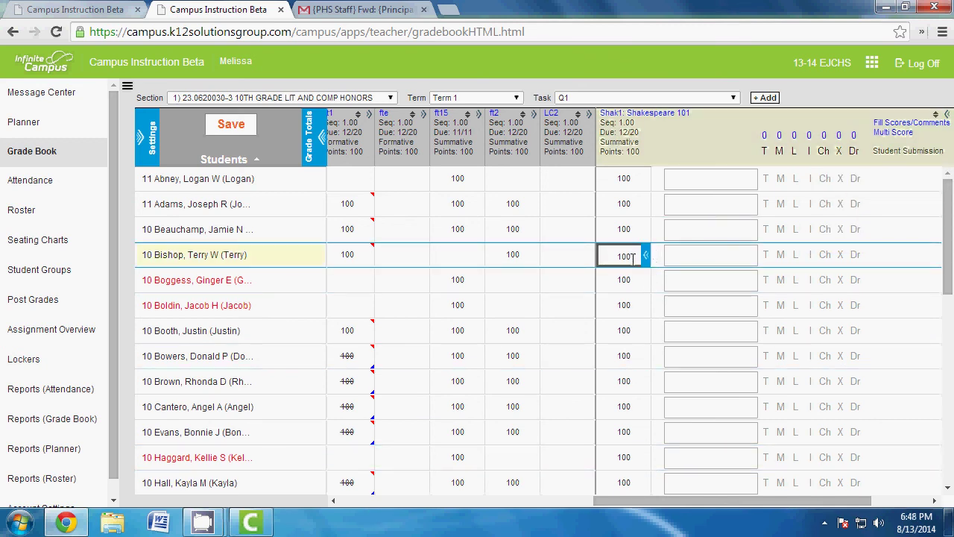
double_click(630, 256)
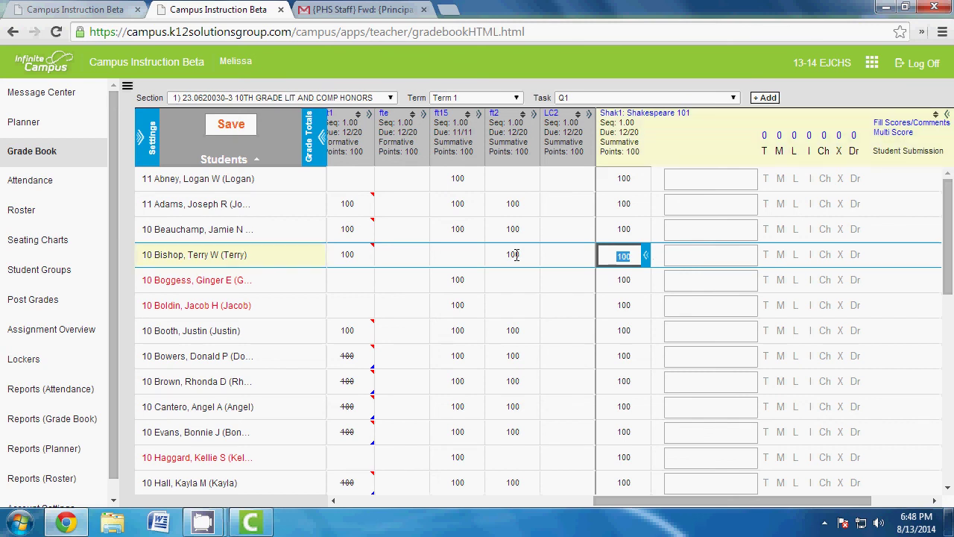
key(BackSpace)
click(556, 216)
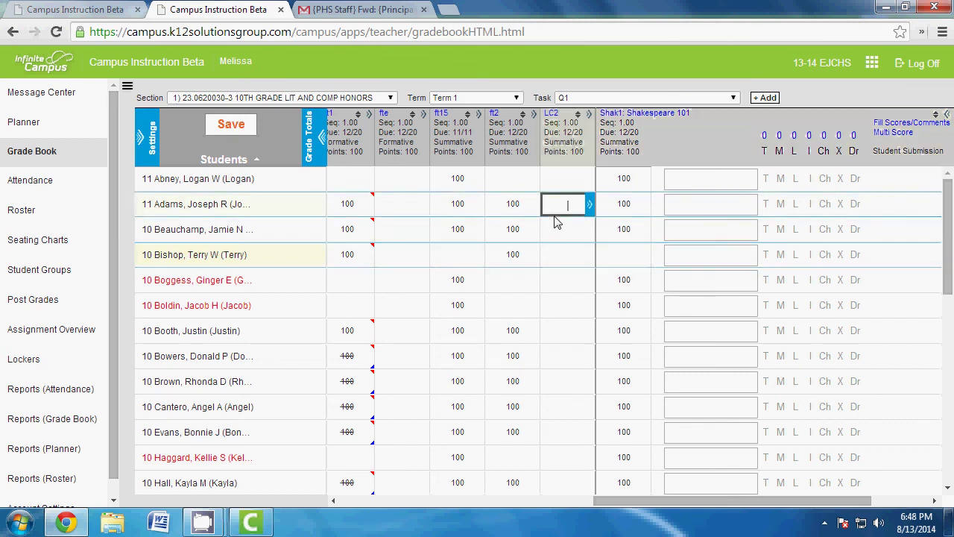
click(634, 255)
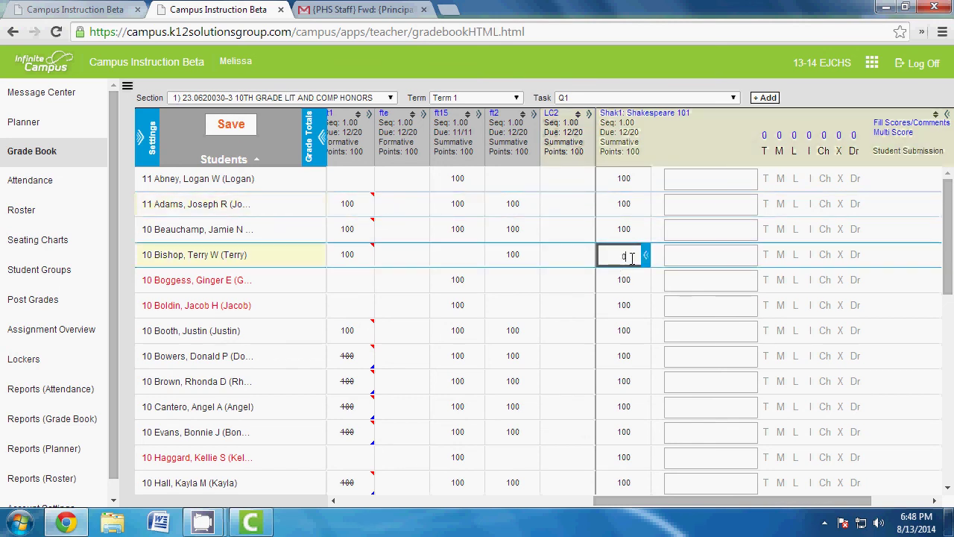
click(639, 306)
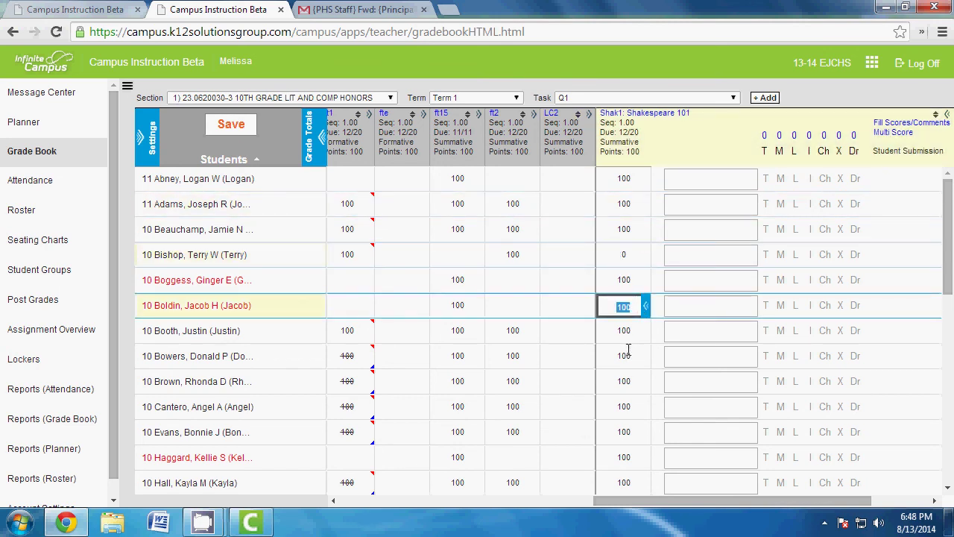
click(231, 124)
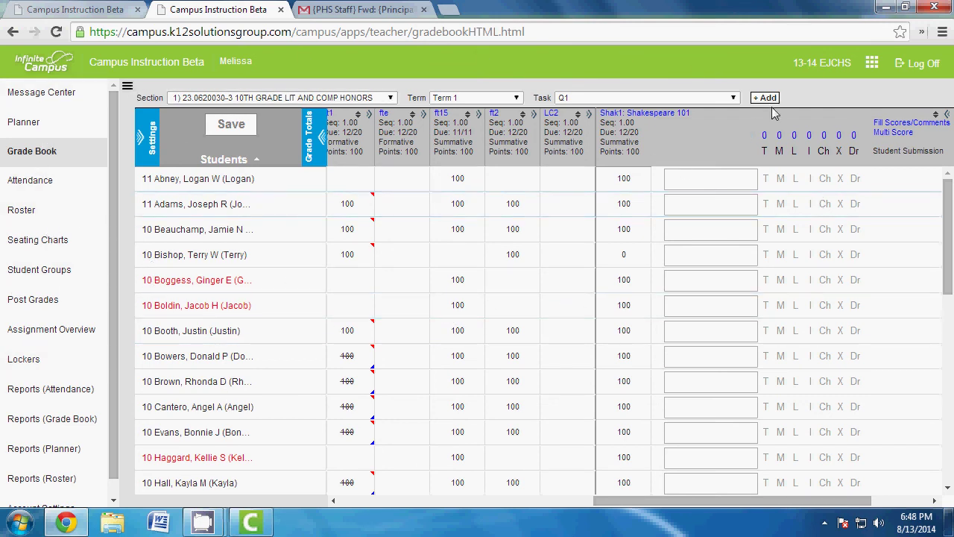
mouse_move(203, 521)
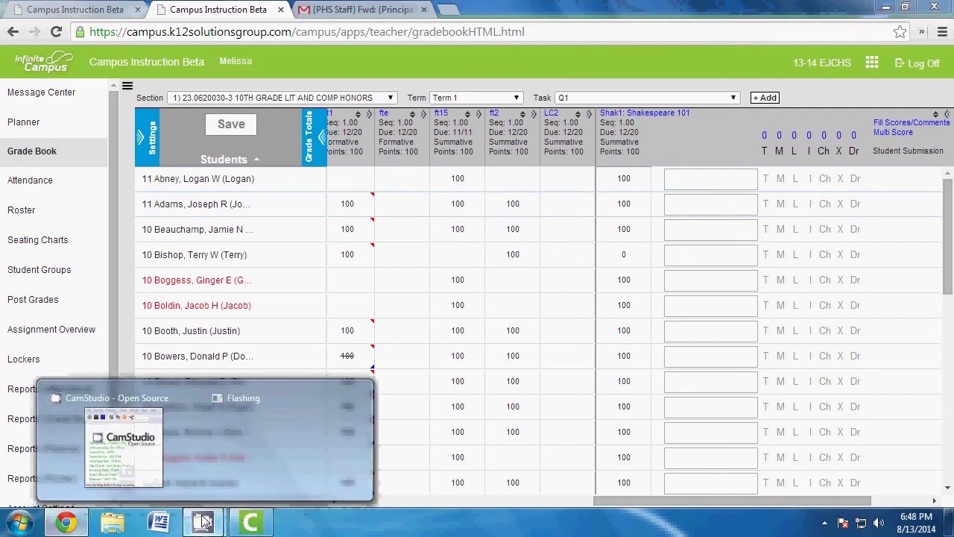
click(118, 462)
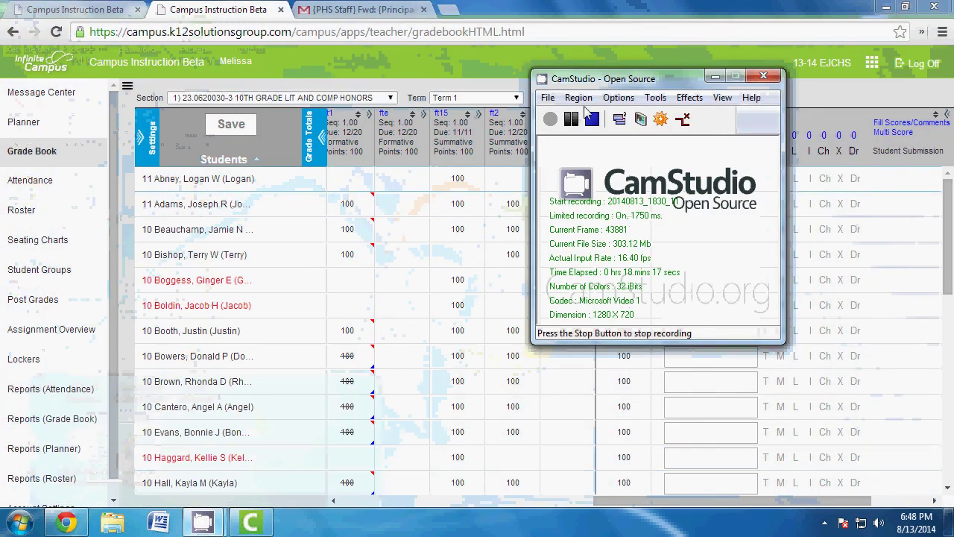